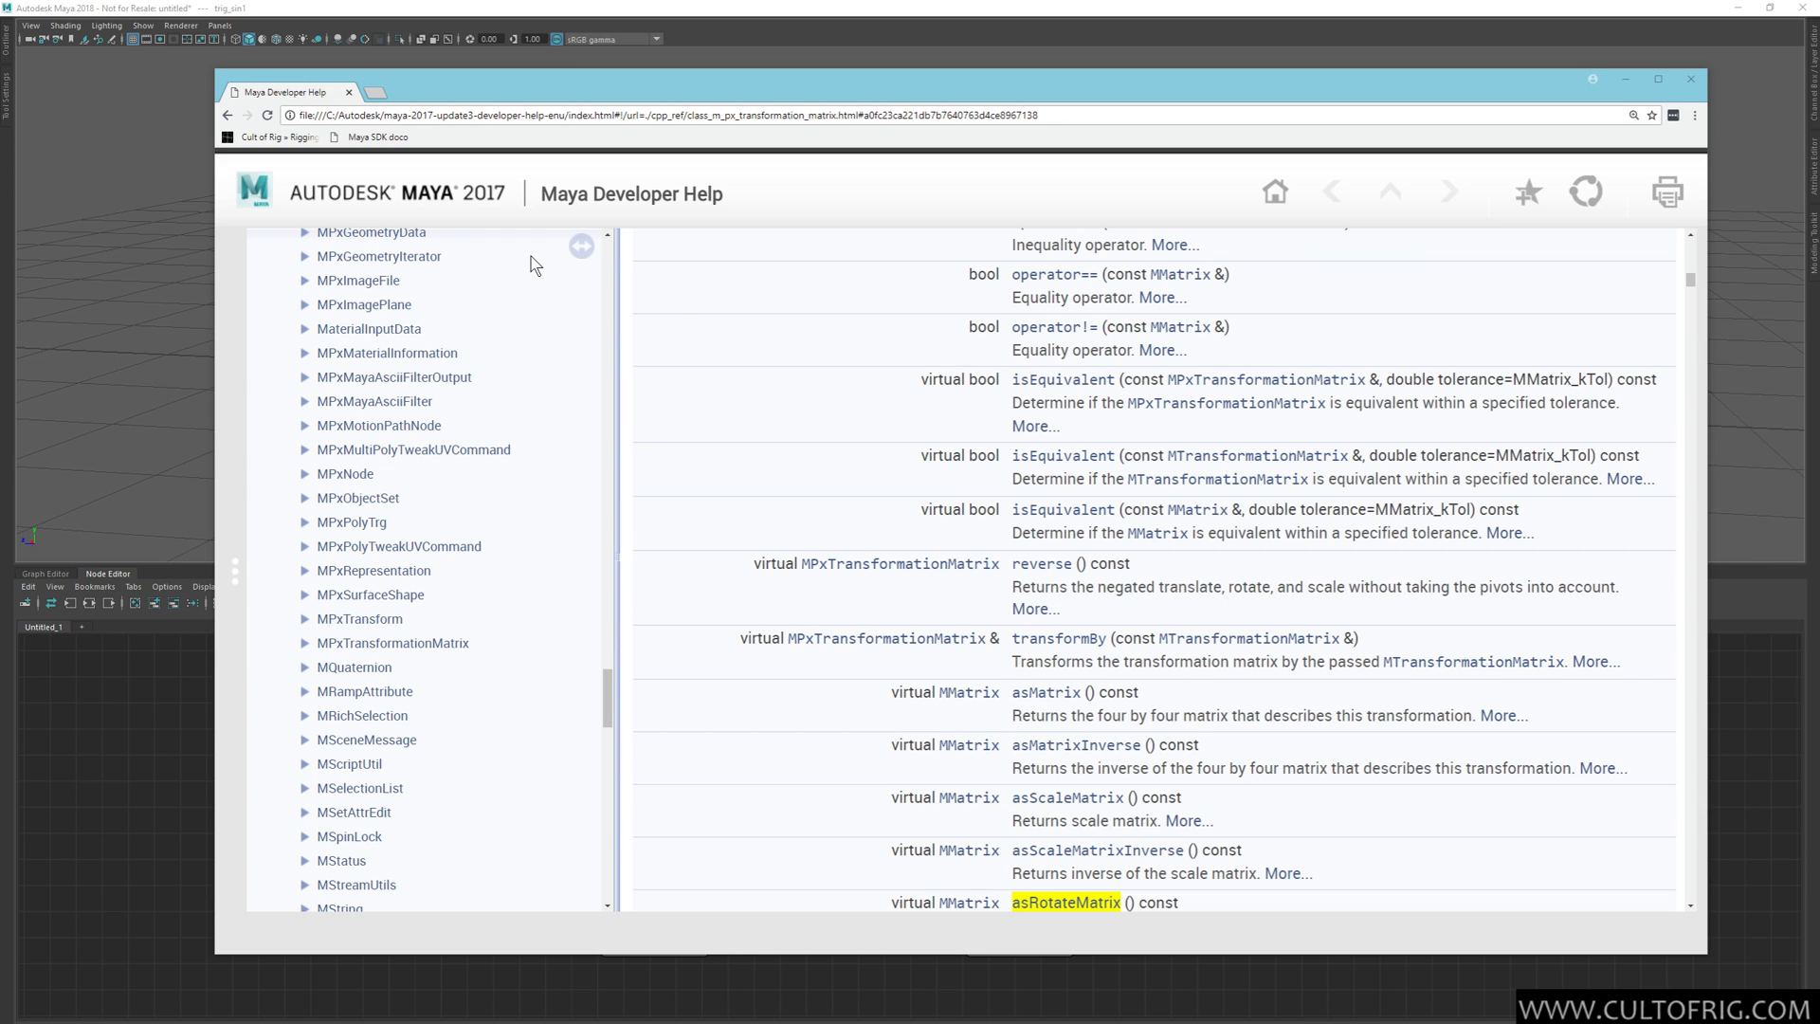
Examine the MPx classes in the Maya API class list, including MPxNode, MPxTransformationMatrix and those of the OpenMayaAnim module
{"action": "left_click_drag", "start_coordinate": [774, 104], "coordinate": [799, 106]}
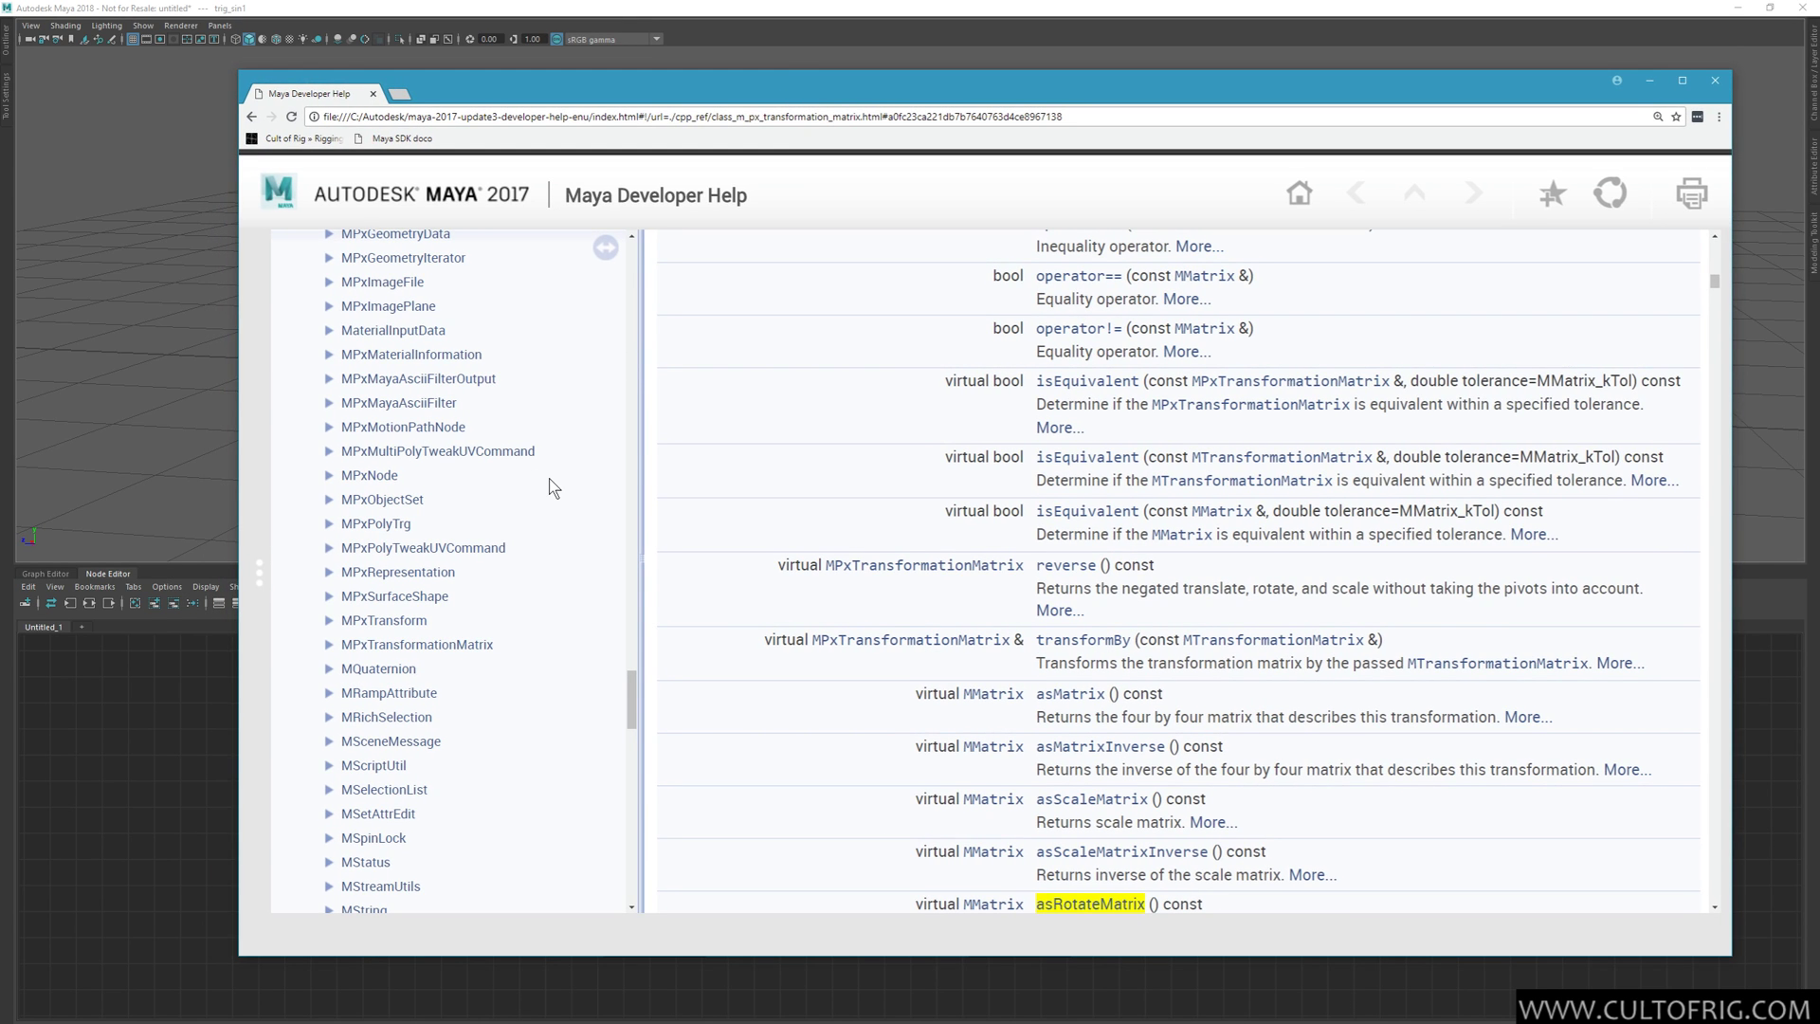
{"action": "double_click", "coordinate": [431, 477]}
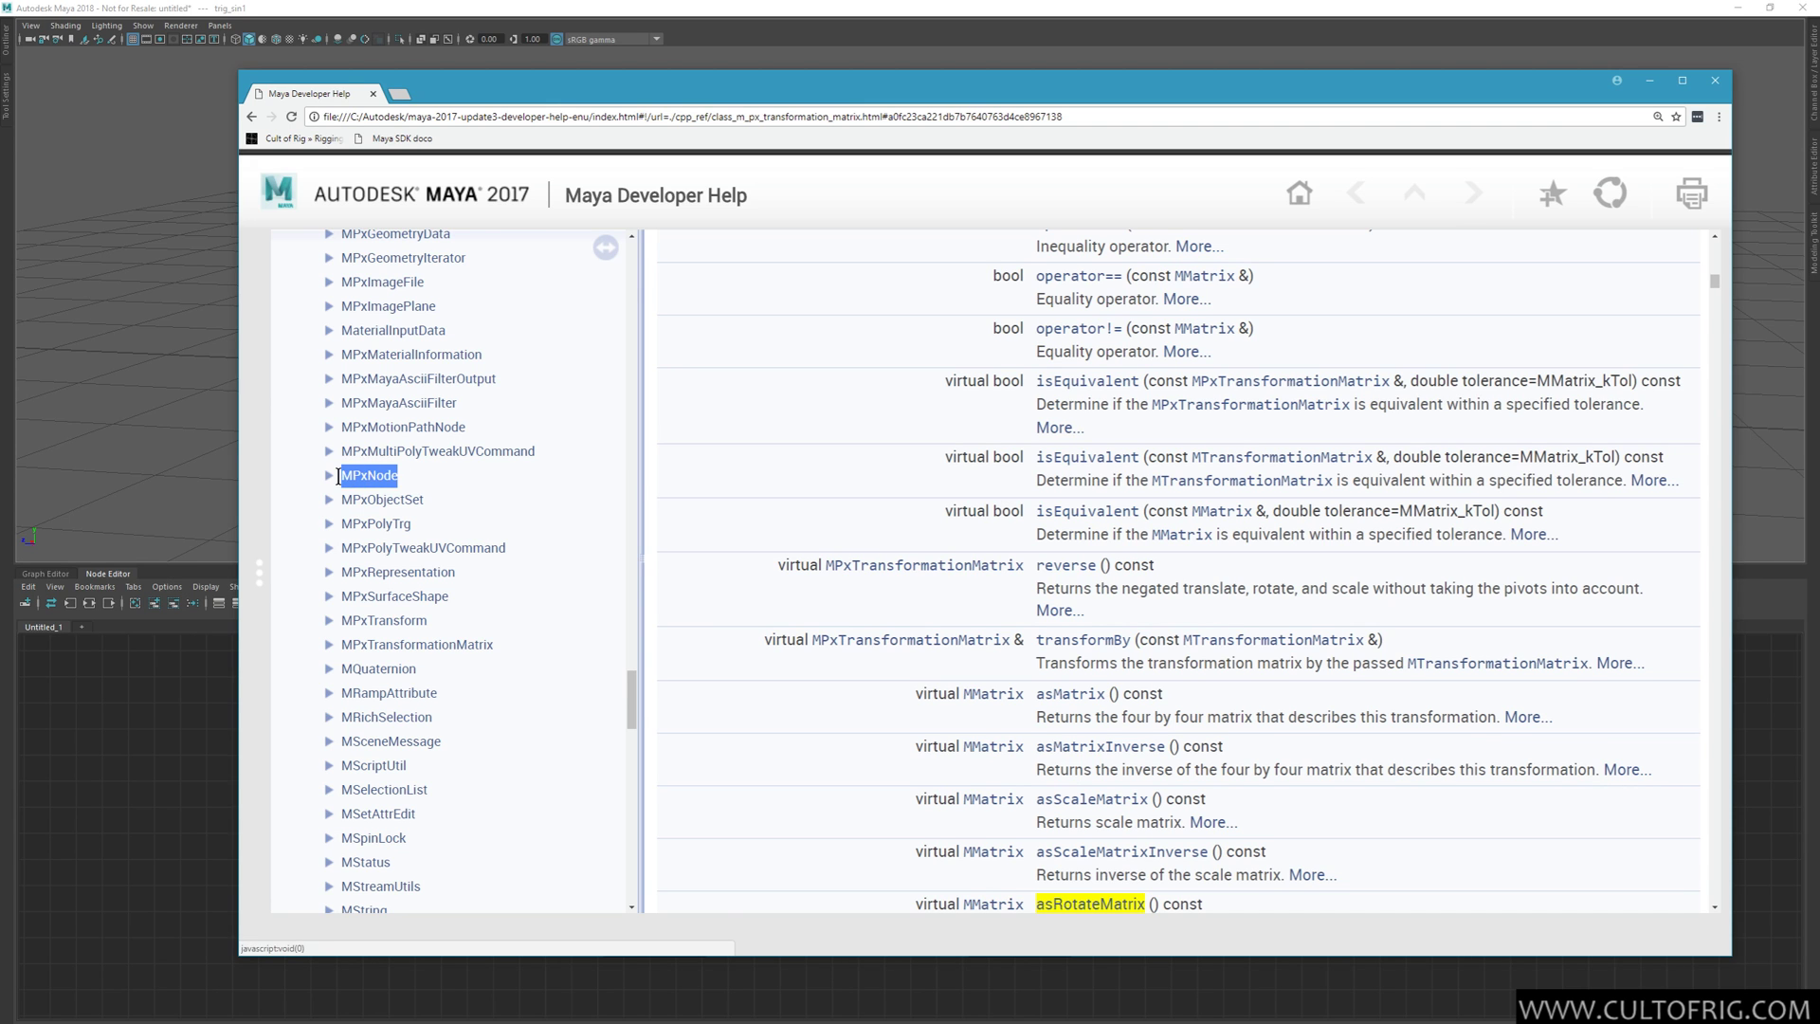
{"action": "scroll", "coordinate": [480, 517], "scroll_direction": "up", "scroll_amount": 2}
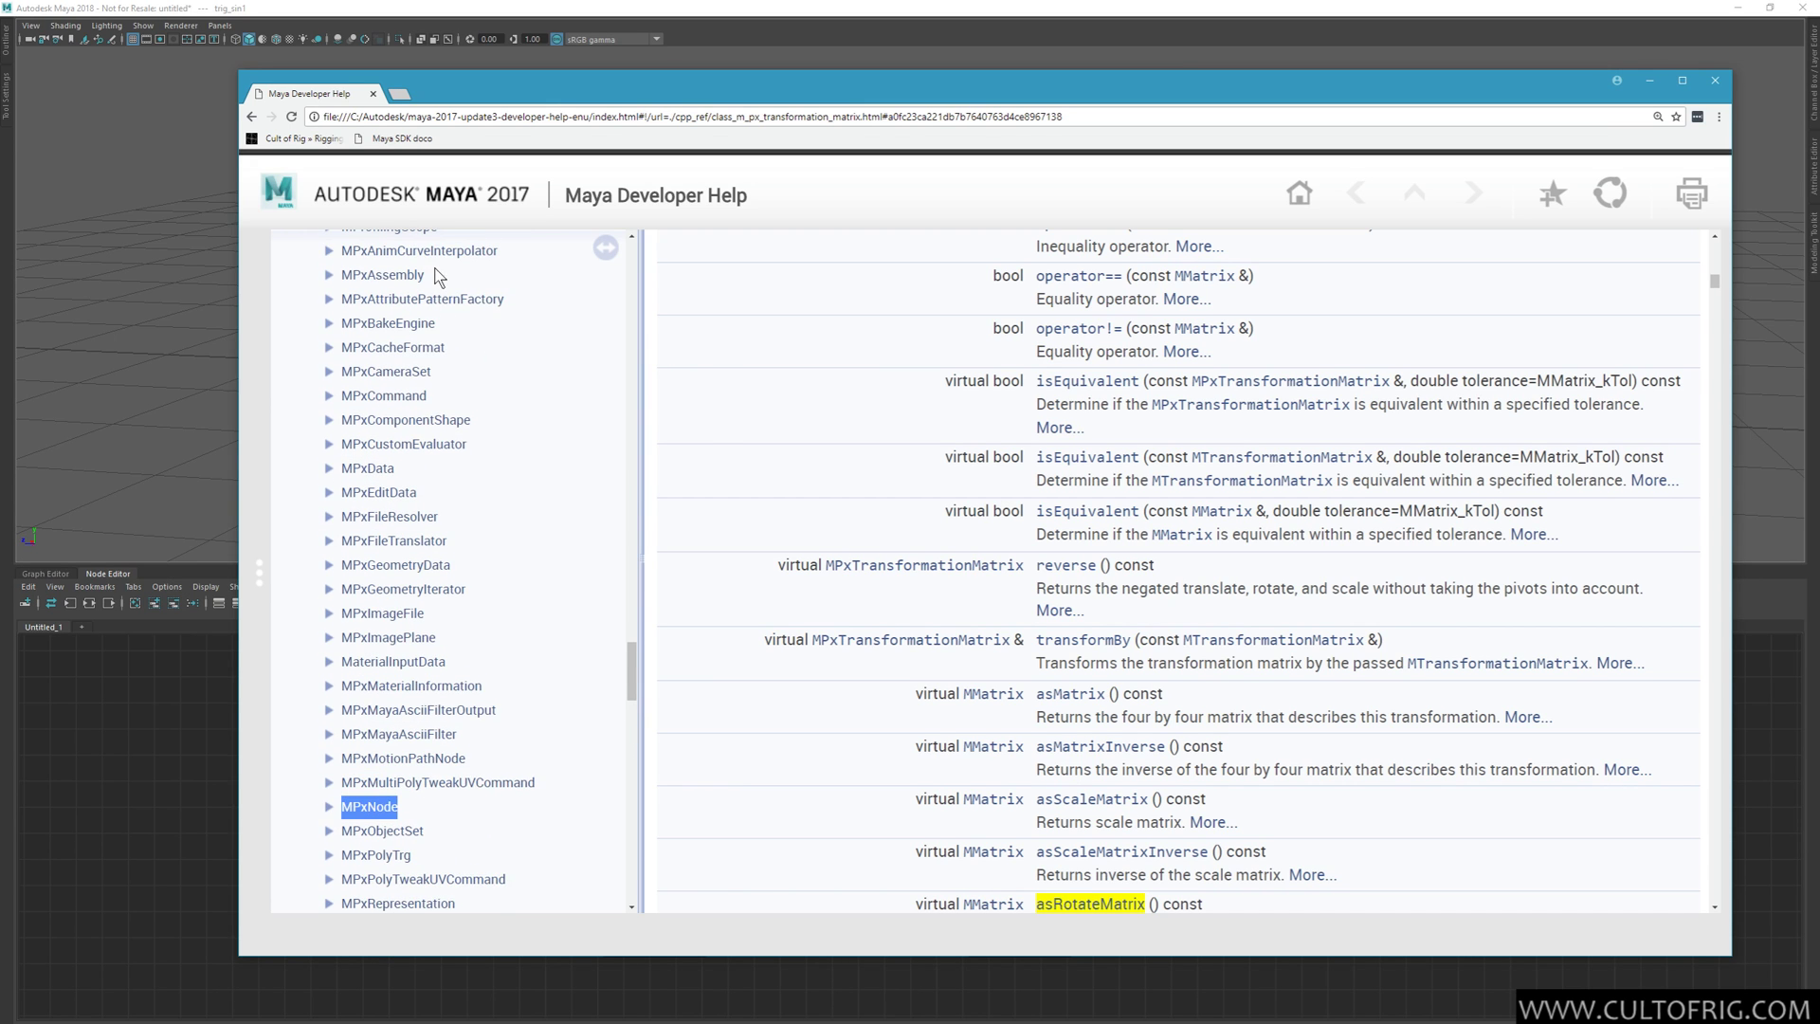
{"action": "scroll", "coordinate": [492, 663], "scroll_direction": "down", "scroll_amount": 2}
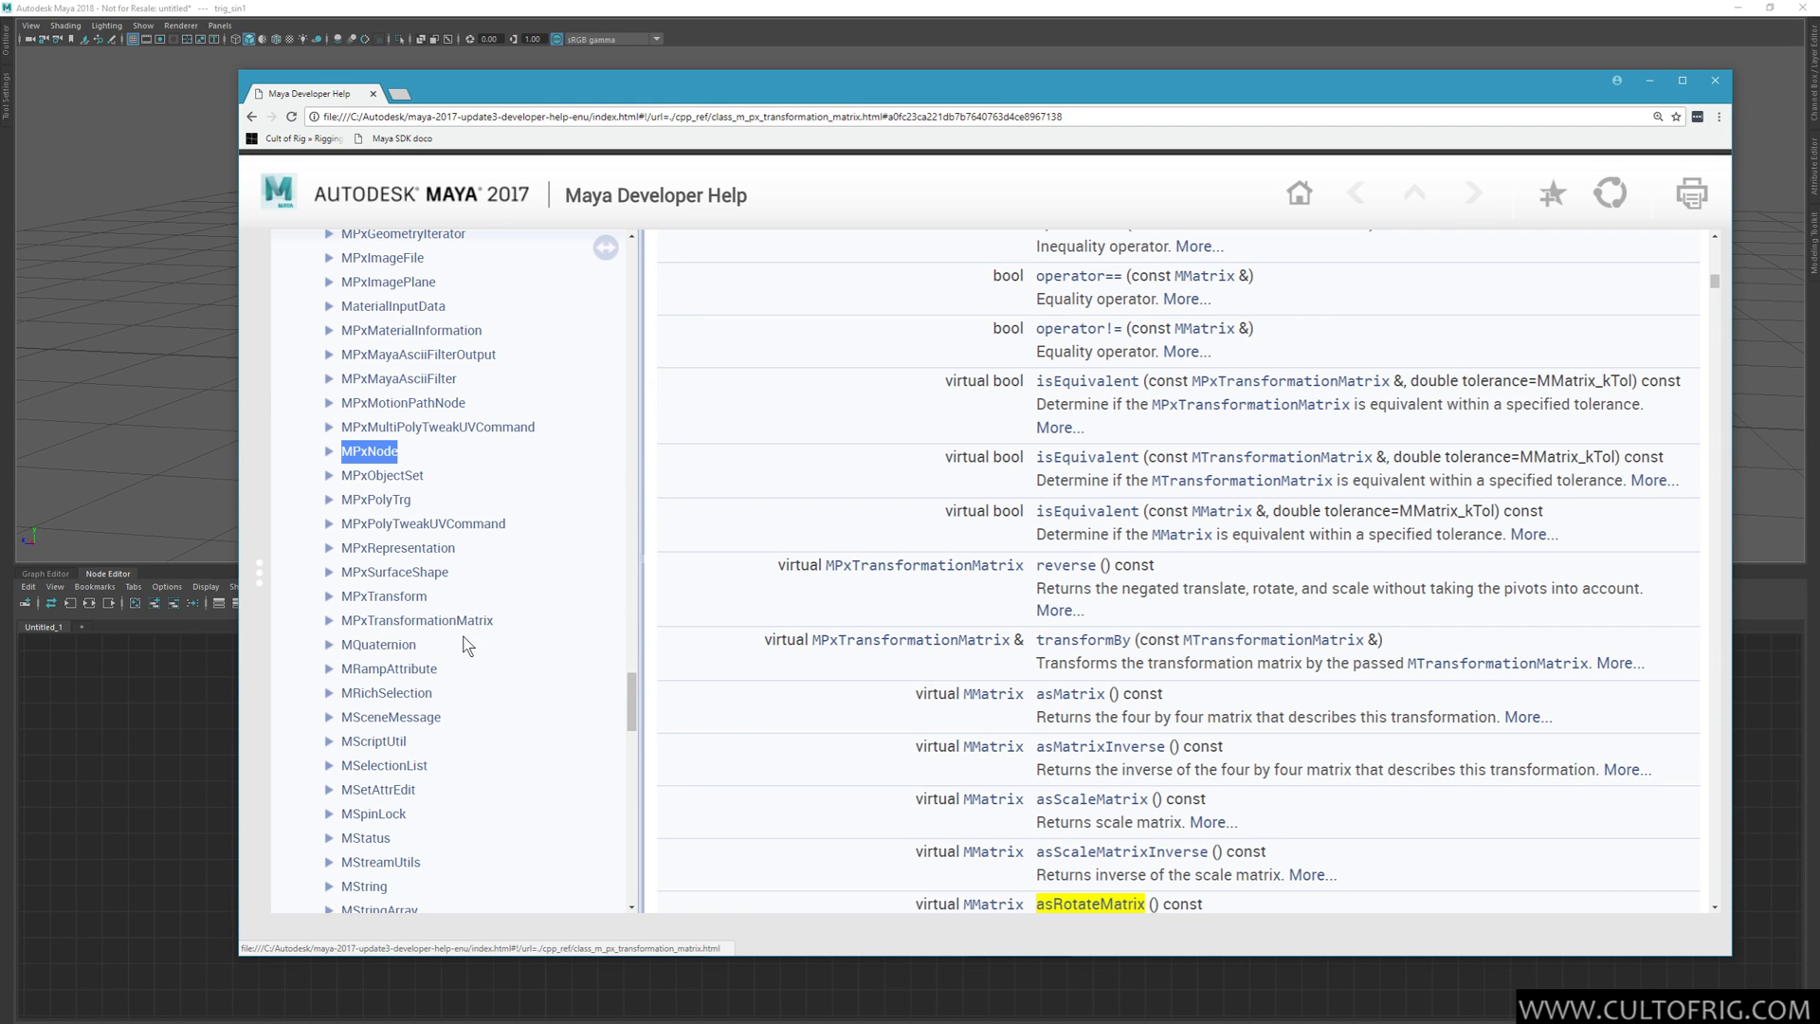
{"action": "left_click_drag", "start_coordinate": [428, 597], "coordinate": [345, 598]}
{"action": "left_click_drag", "start_coordinate": [511, 629], "coordinate": [340, 622]}
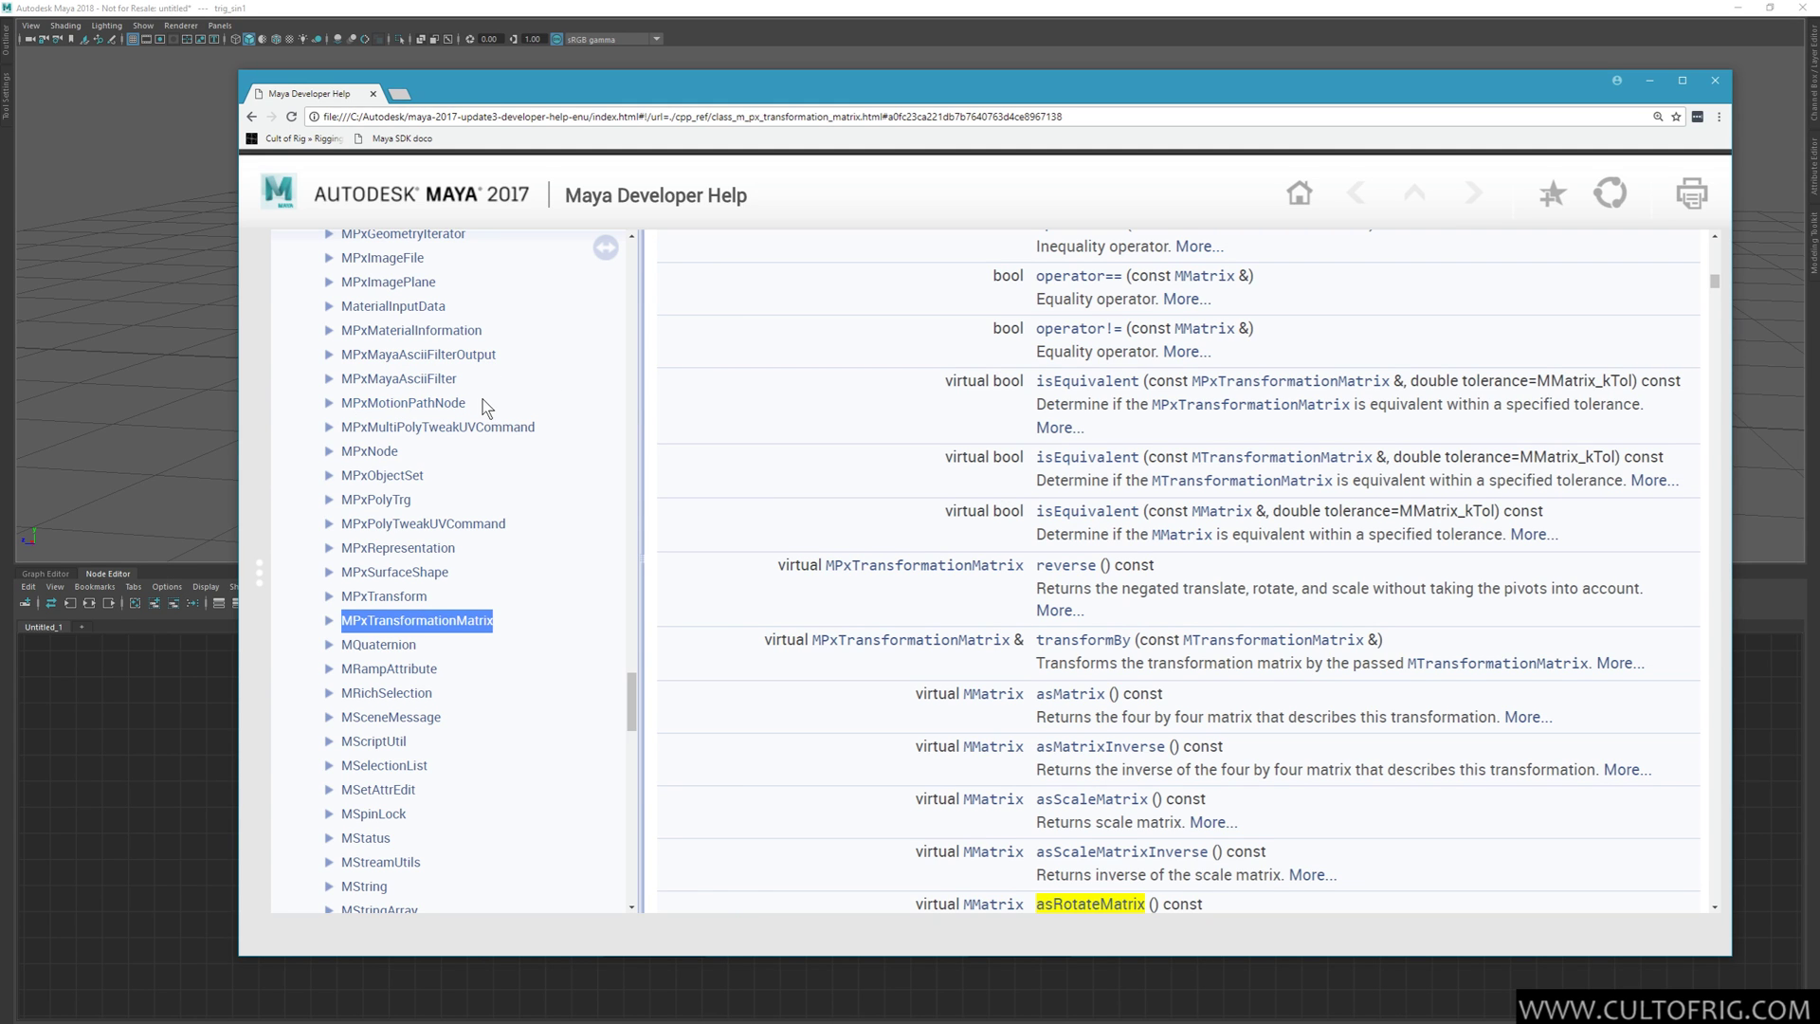
{"action": "scroll", "coordinate": [527, 515], "scroll_direction": "down", "scroll_amount": 10}
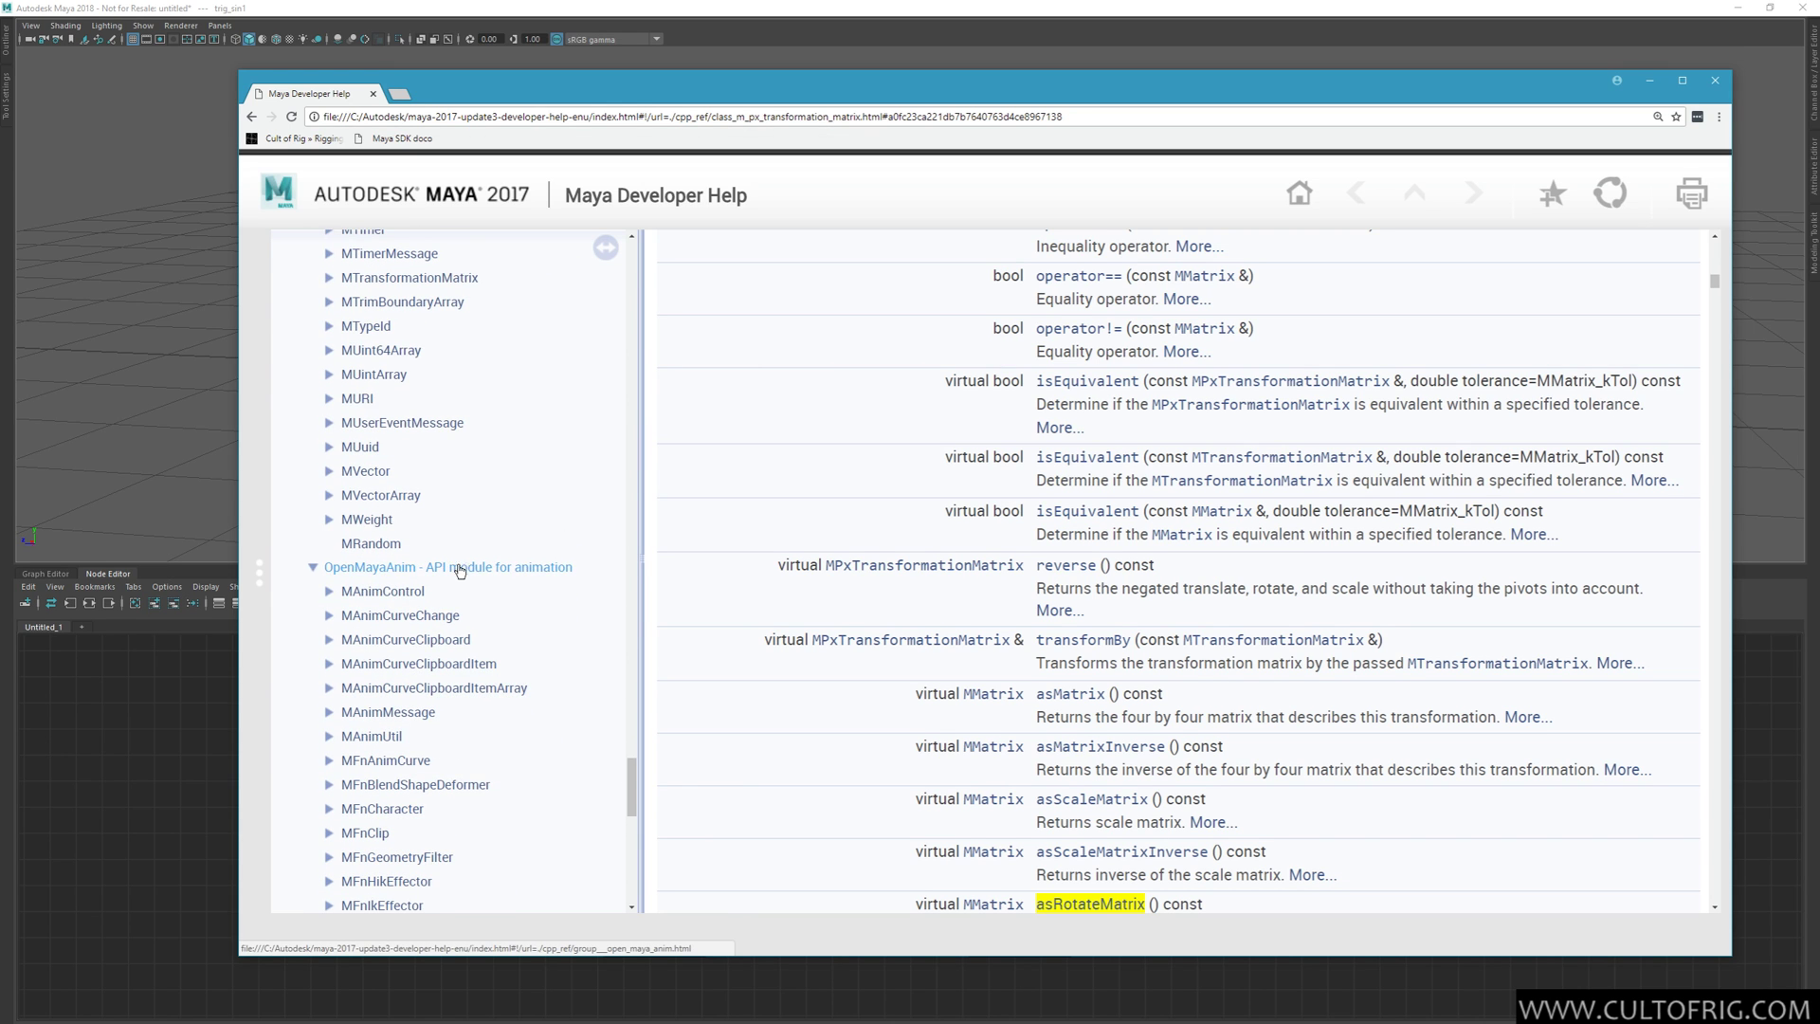
{"action": "scroll", "coordinate": [484, 575], "scroll_direction": "down", "scroll_amount": 5}
{"action": "scroll", "coordinate": [490, 578], "scroll_direction": "down", "scroll_amount": 6}
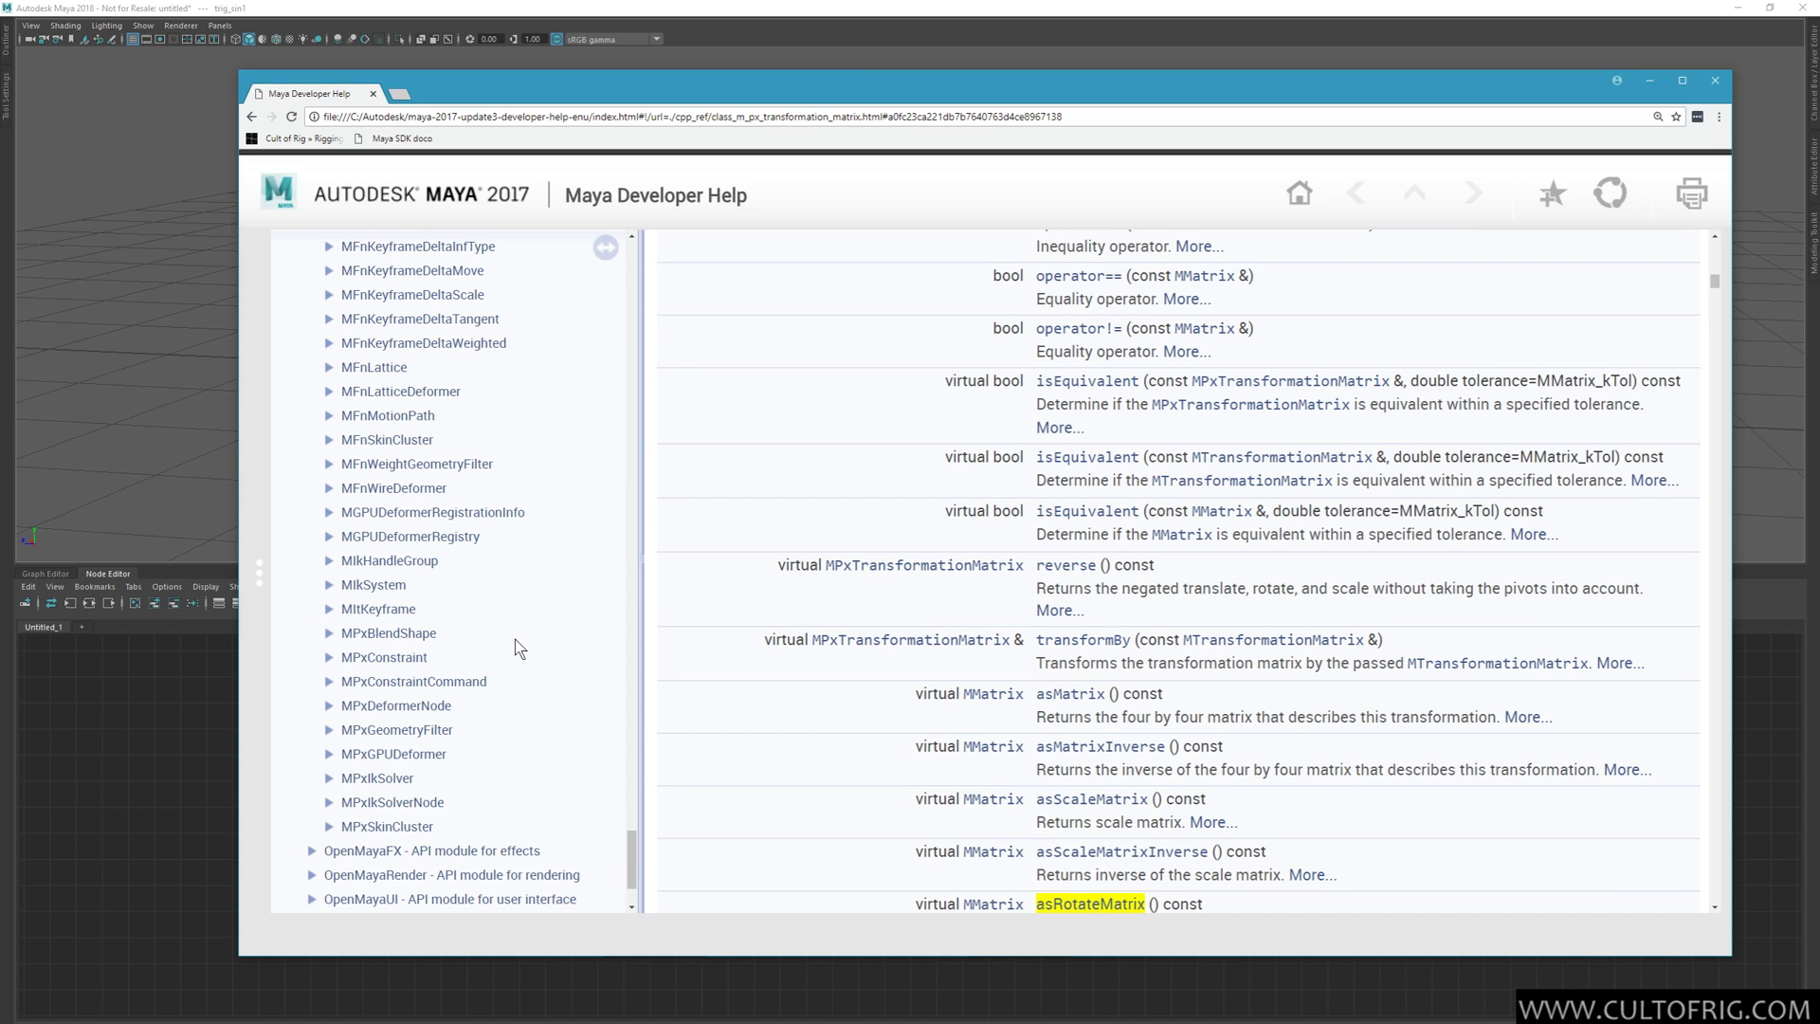
Switch to Maya, rotate pCone1 so it tilts sideways, and expand pCube1's Translate attribute into its X, Y and Z components
{"action": "left_click", "coordinate": [931, 26]}
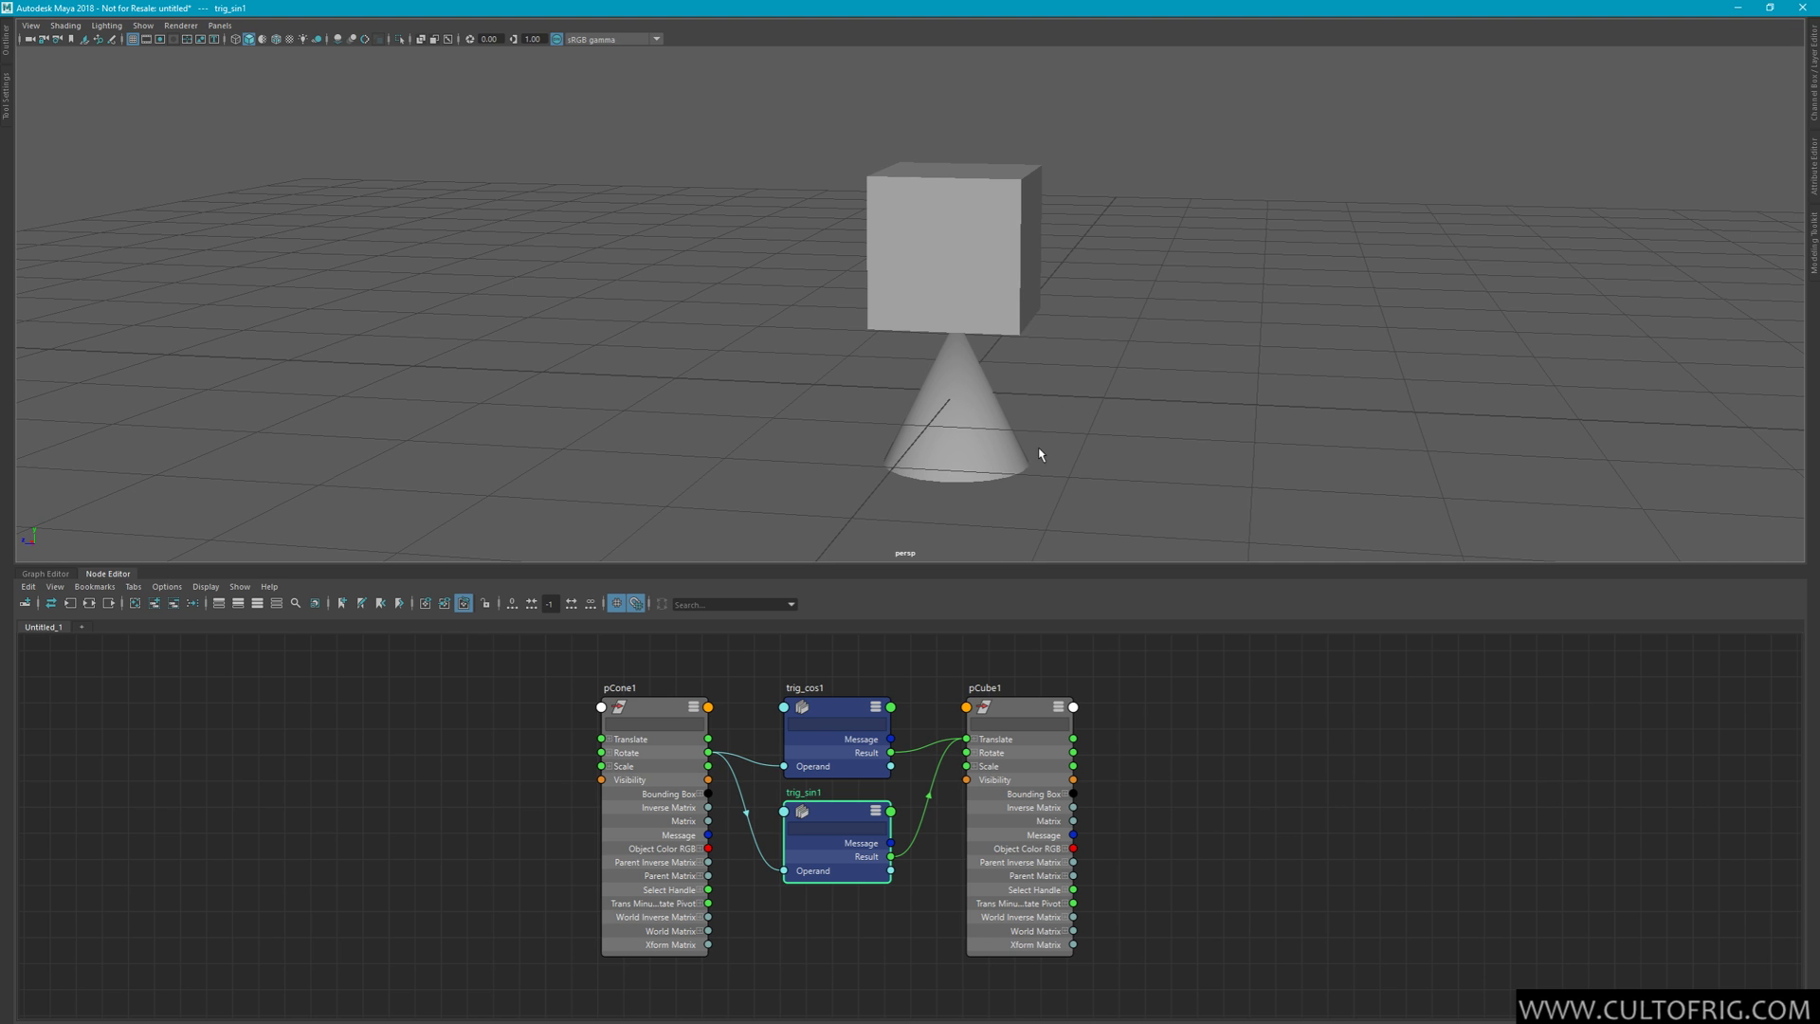
{"action": "left_click", "coordinate": [1001, 432]}
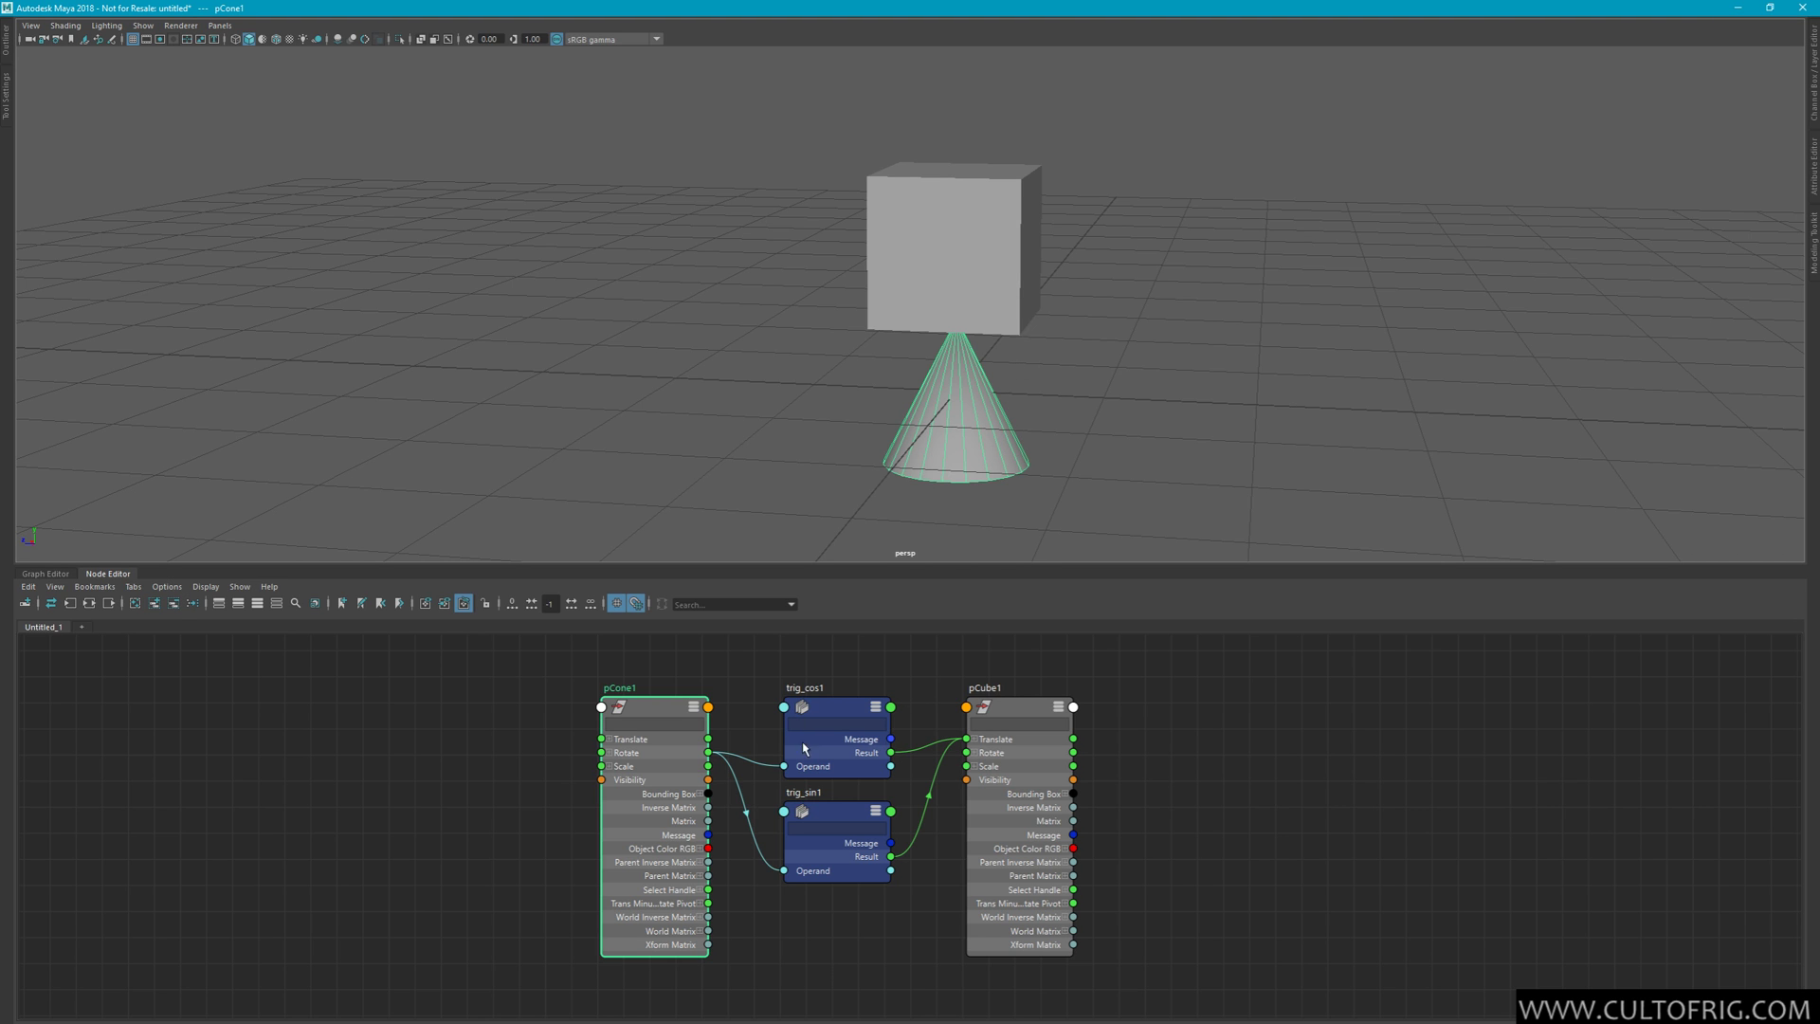
{"action": "key", "text": "e"}
{"action": "left_click_drag", "start_coordinate": [1020, 284], "coordinate": [1033, 327]}
{"action": "left_click", "coordinate": [974, 740]}
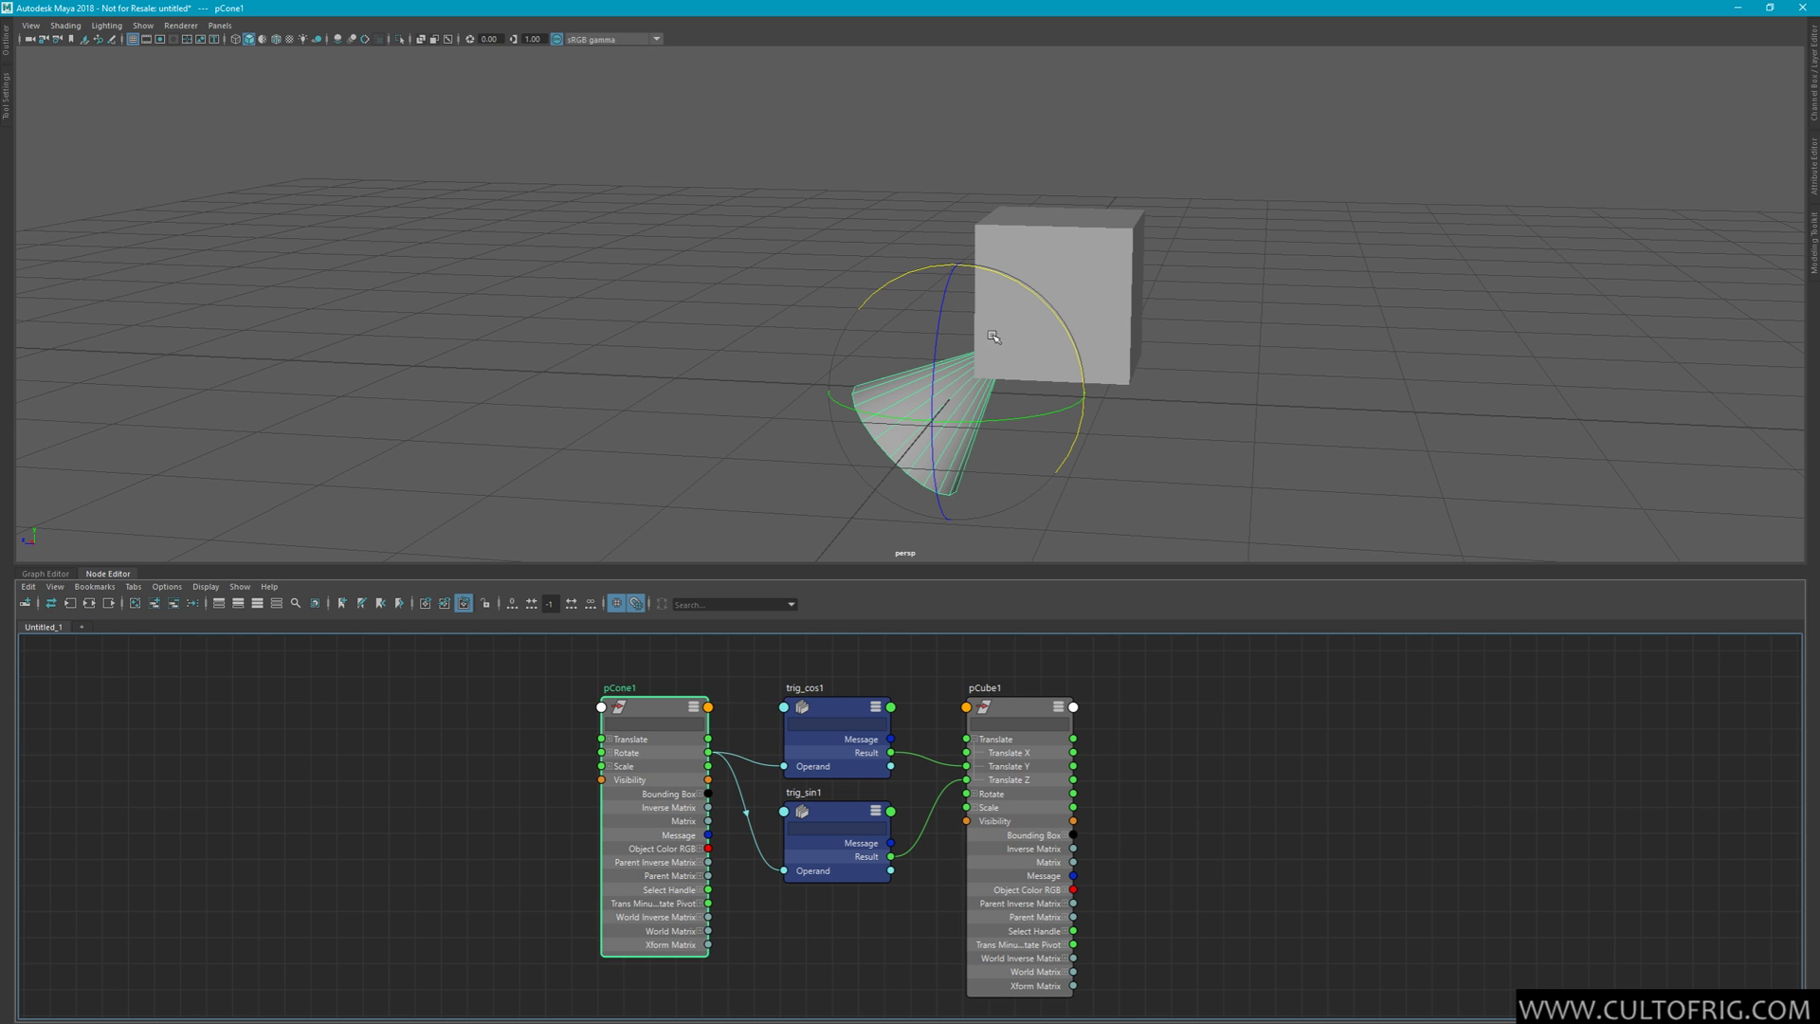
{"action": "left_click_drag", "start_coordinate": [1047, 315], "coordinate": [910, 439]}
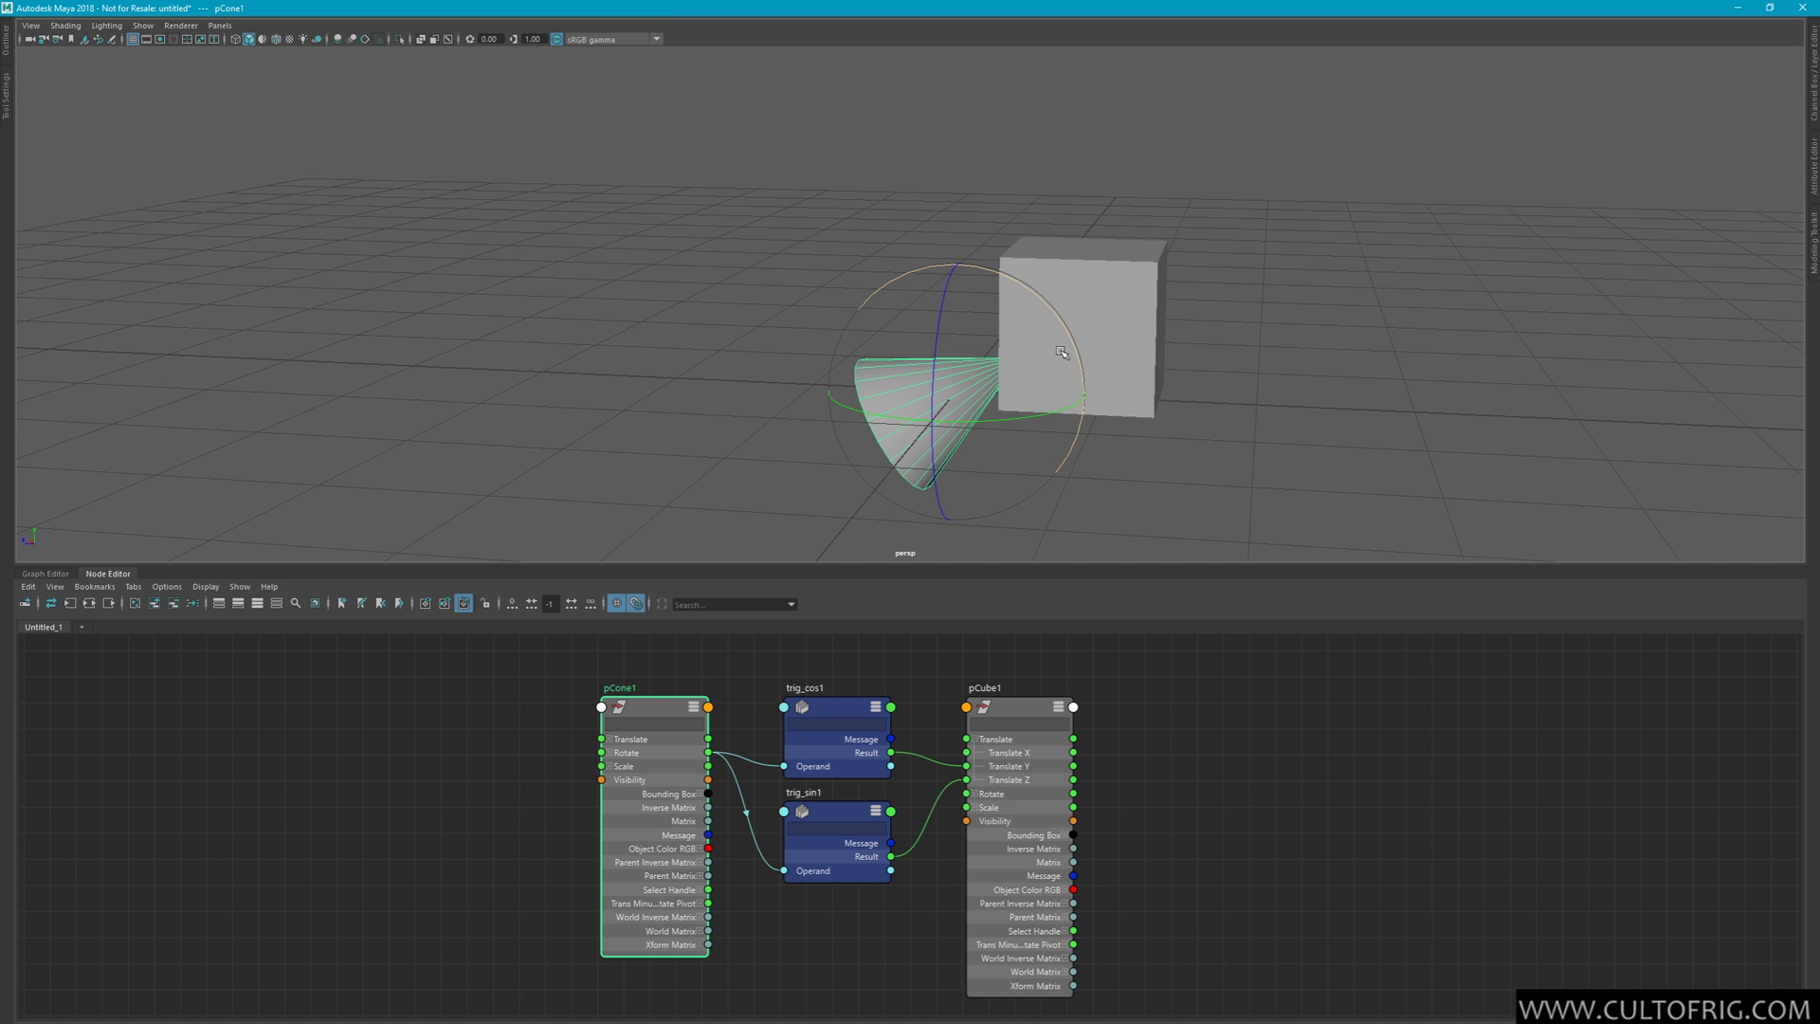
Rotate the cone back to upright and tilt it again in a side view to demonstrate the driven cube
{"action": "left_click_drag", "start_coordinate": [1064, 353], "coordinate": [1082, 337], "text": "alt"}
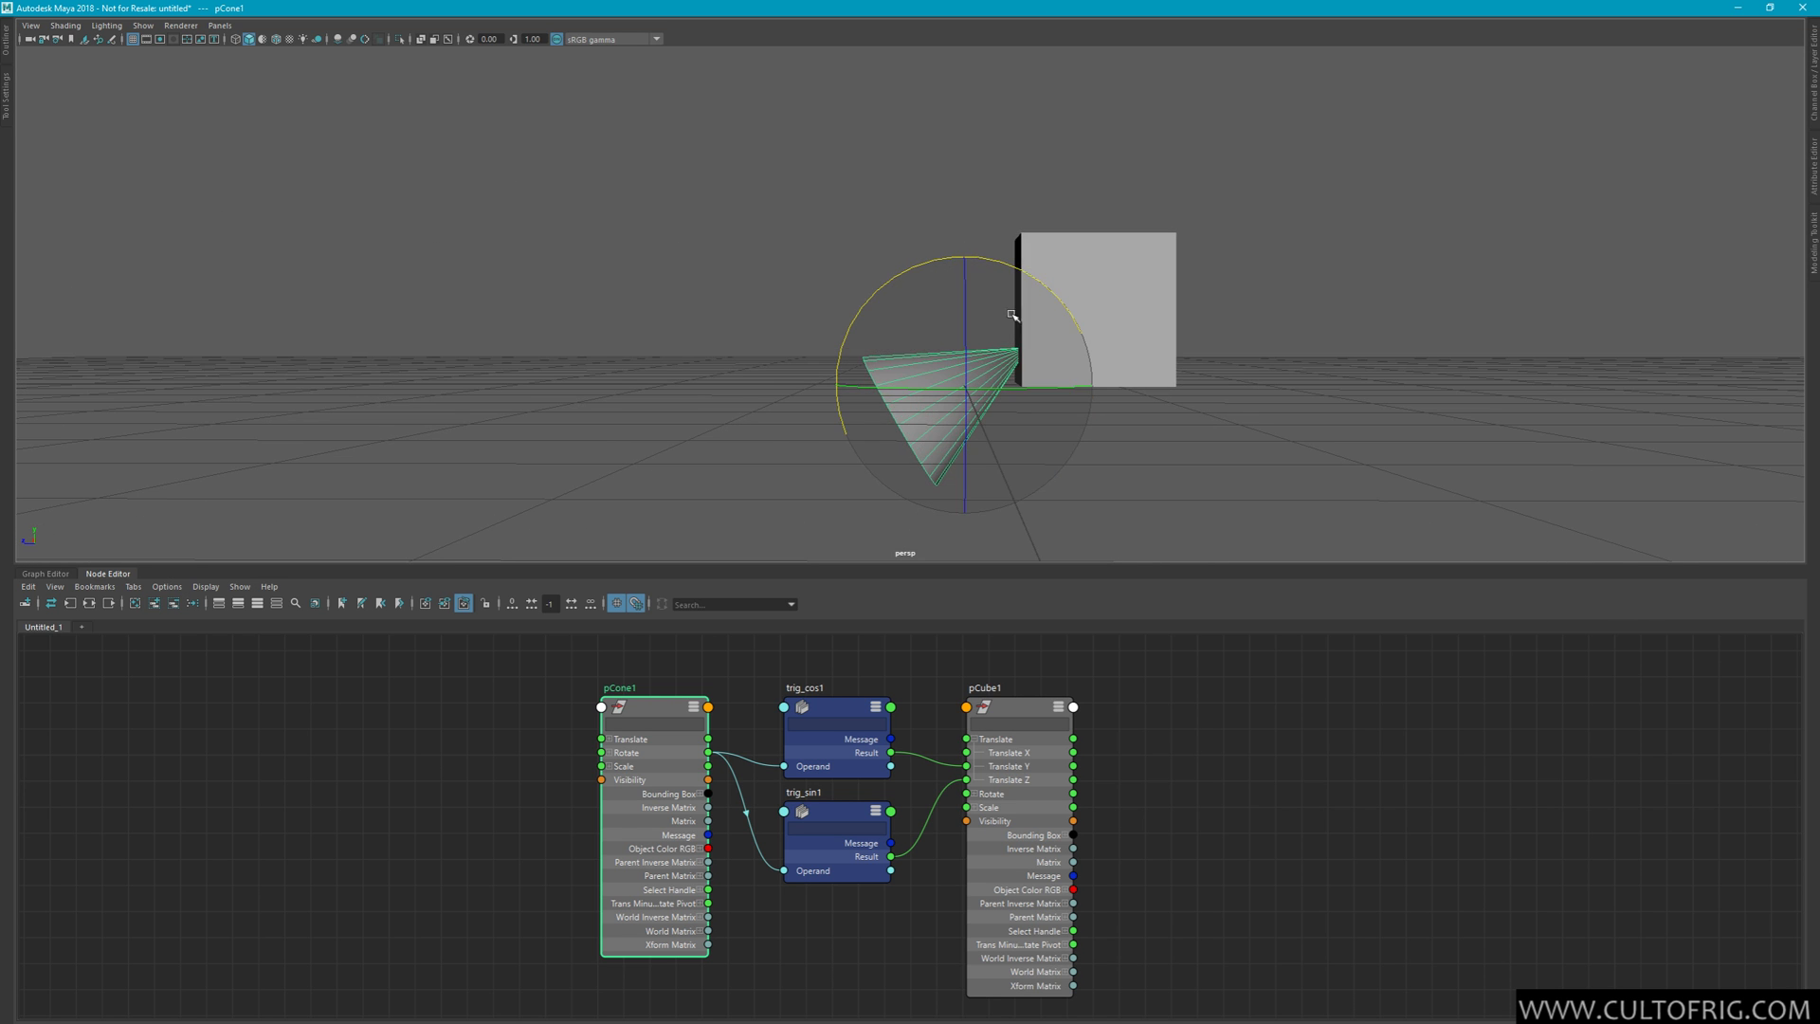
{"action": "left_click_drag", "start_coordinate": [1023, 269], "coordinate": [968, 266]}
{"action": "key", "text": "ctrl+z"}
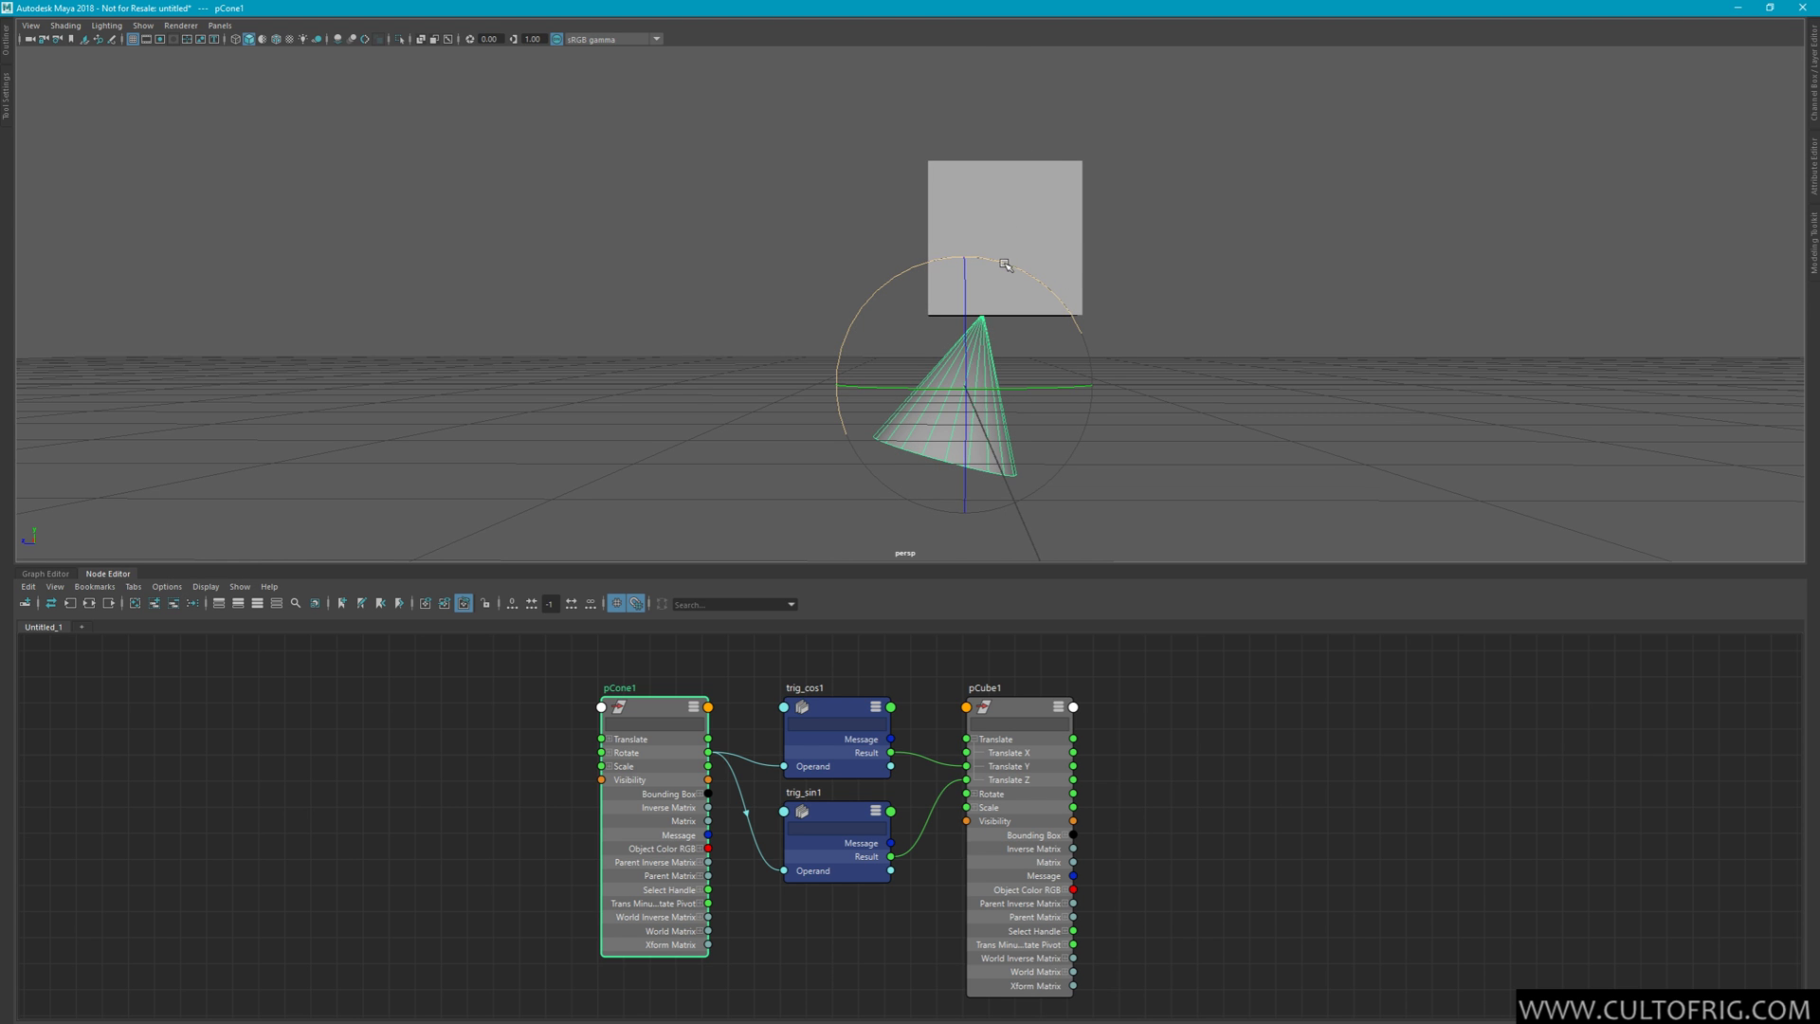
{"action": "left_click_drag", "start_coordinate": [1010, 267], "coordinate": [961, 250]}
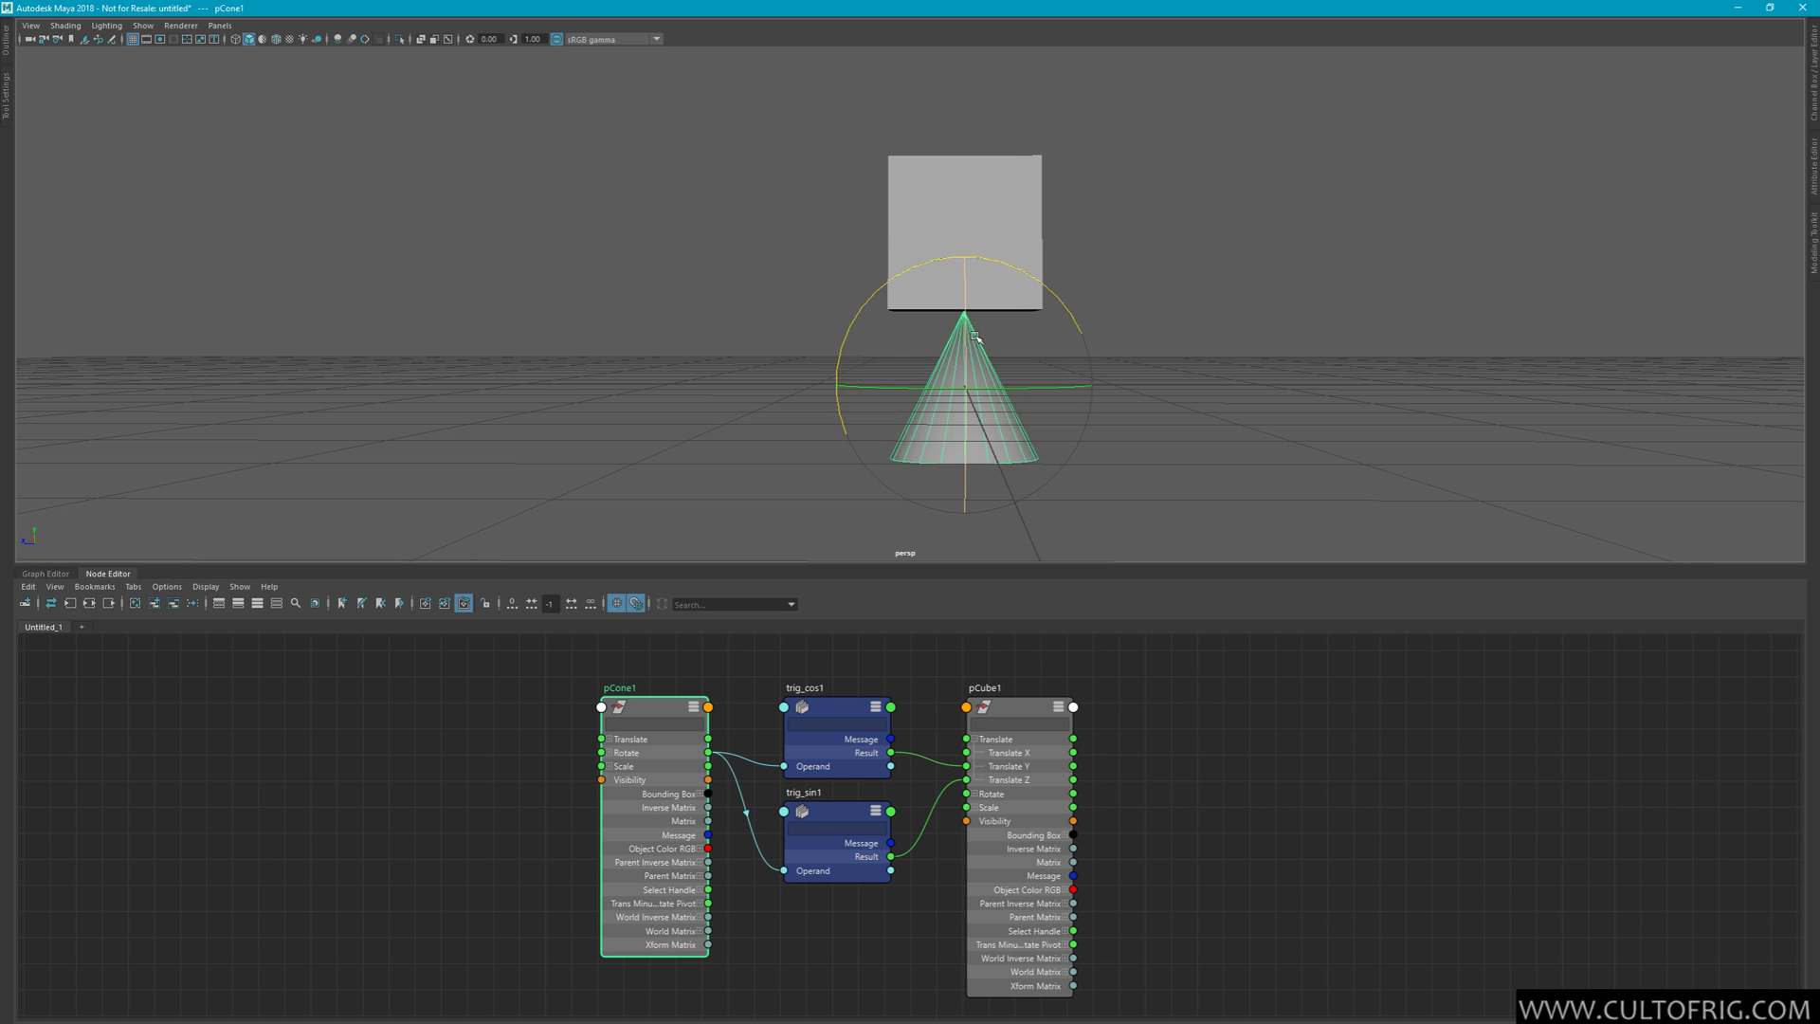
{"action": "left_click_drag", "start_coordinate": [1009, 272], "coordinate": [1041, 316]}
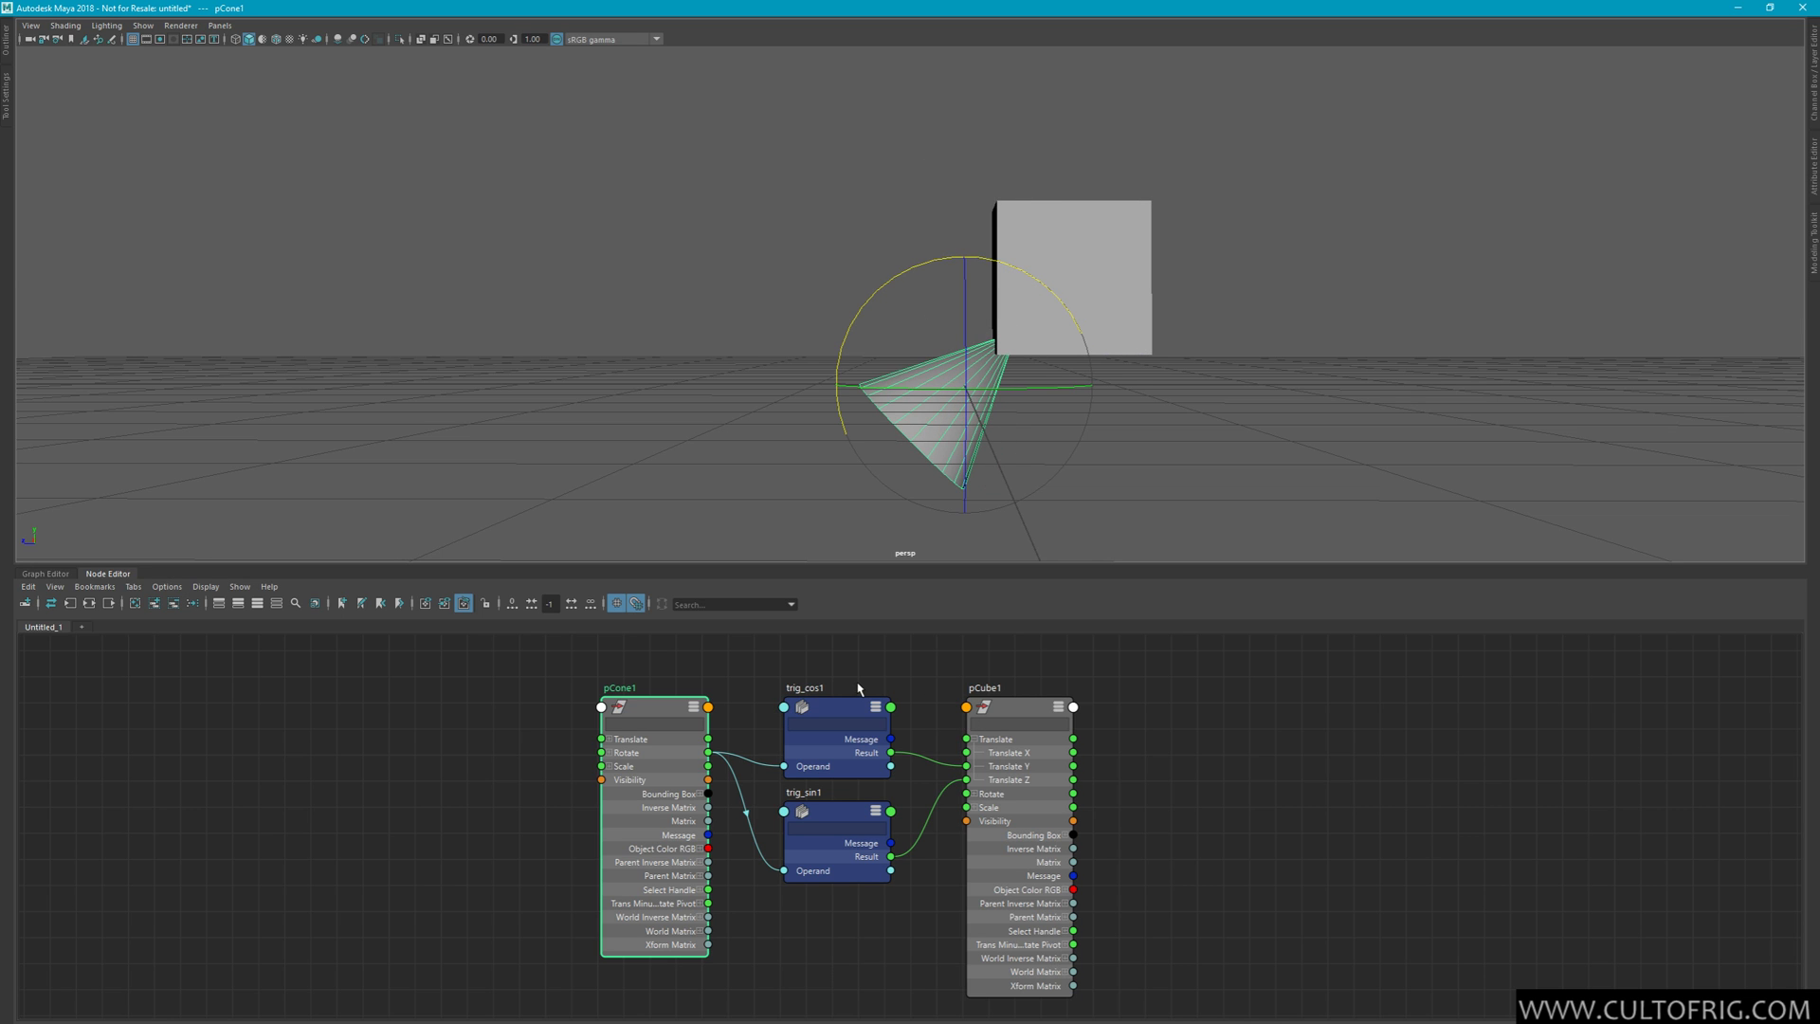
Move the trig_cos1 node slightly upward, away from trig_sin1, and leave it selected
{"action": "left_click_drag", "start_coordinate": [821, 710], "coordinate": [818, 690]}
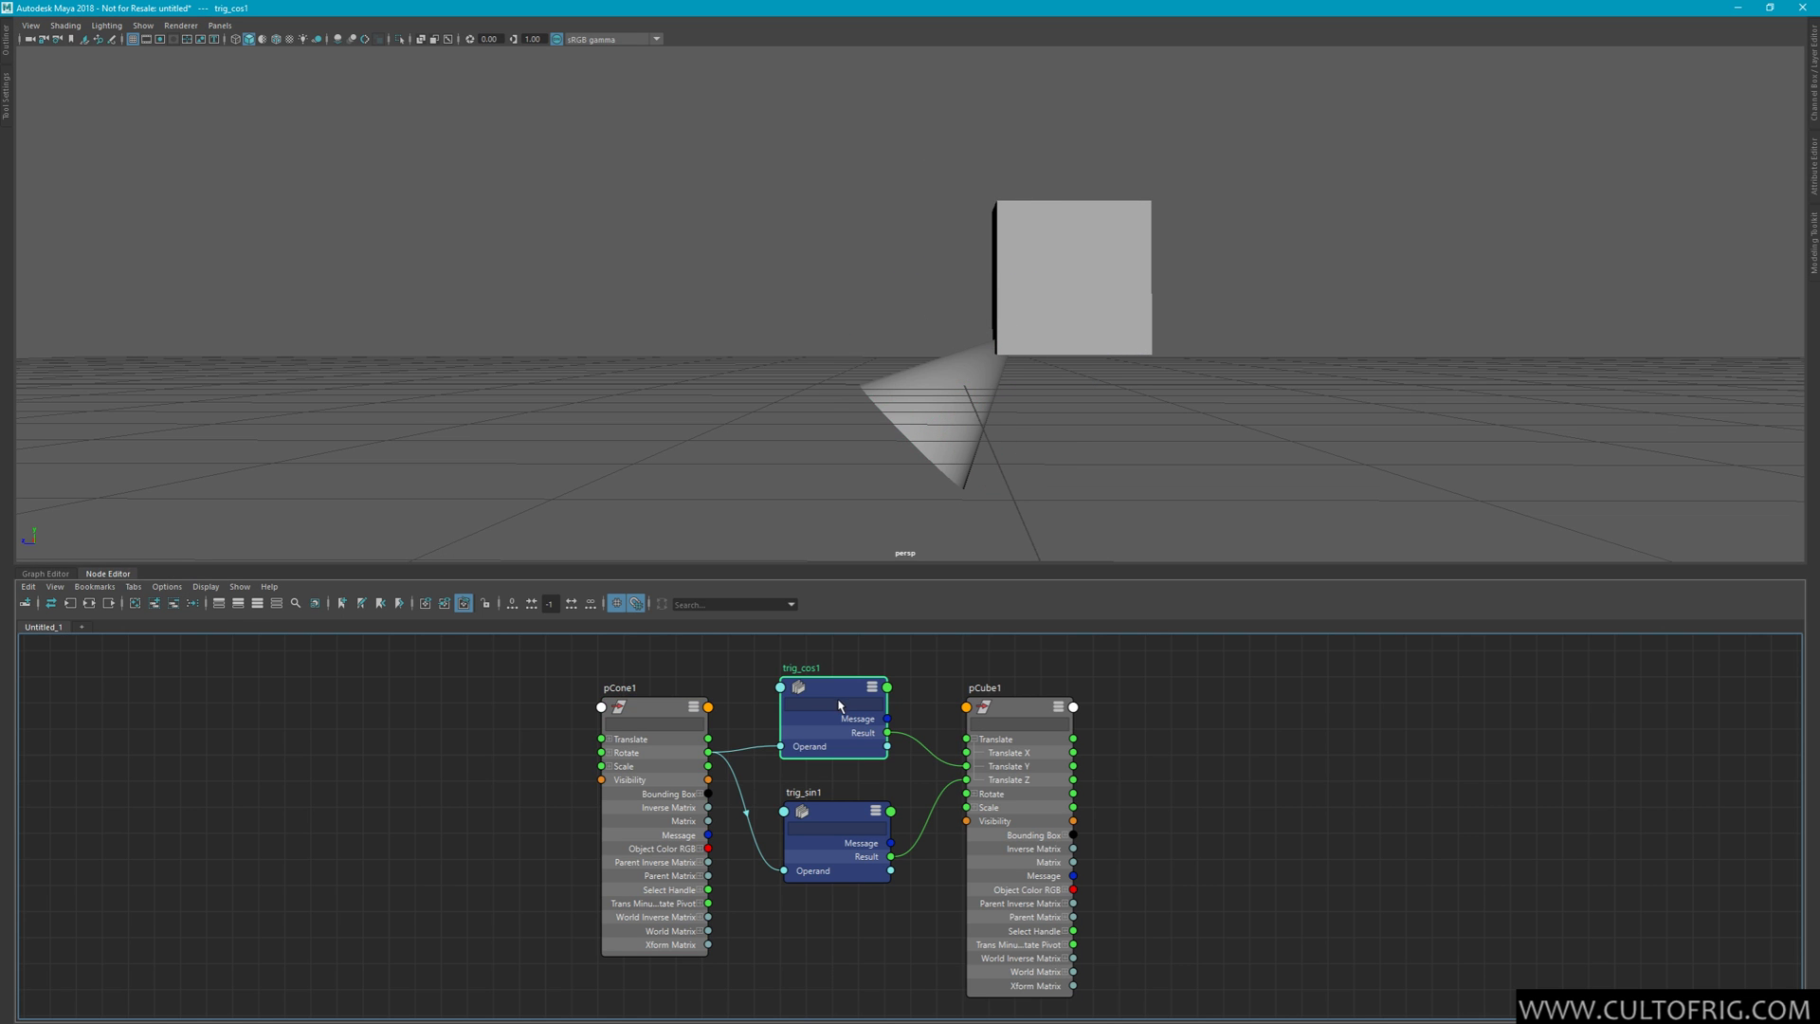
{"action": "left_click", "coordinate": [652, 711]}
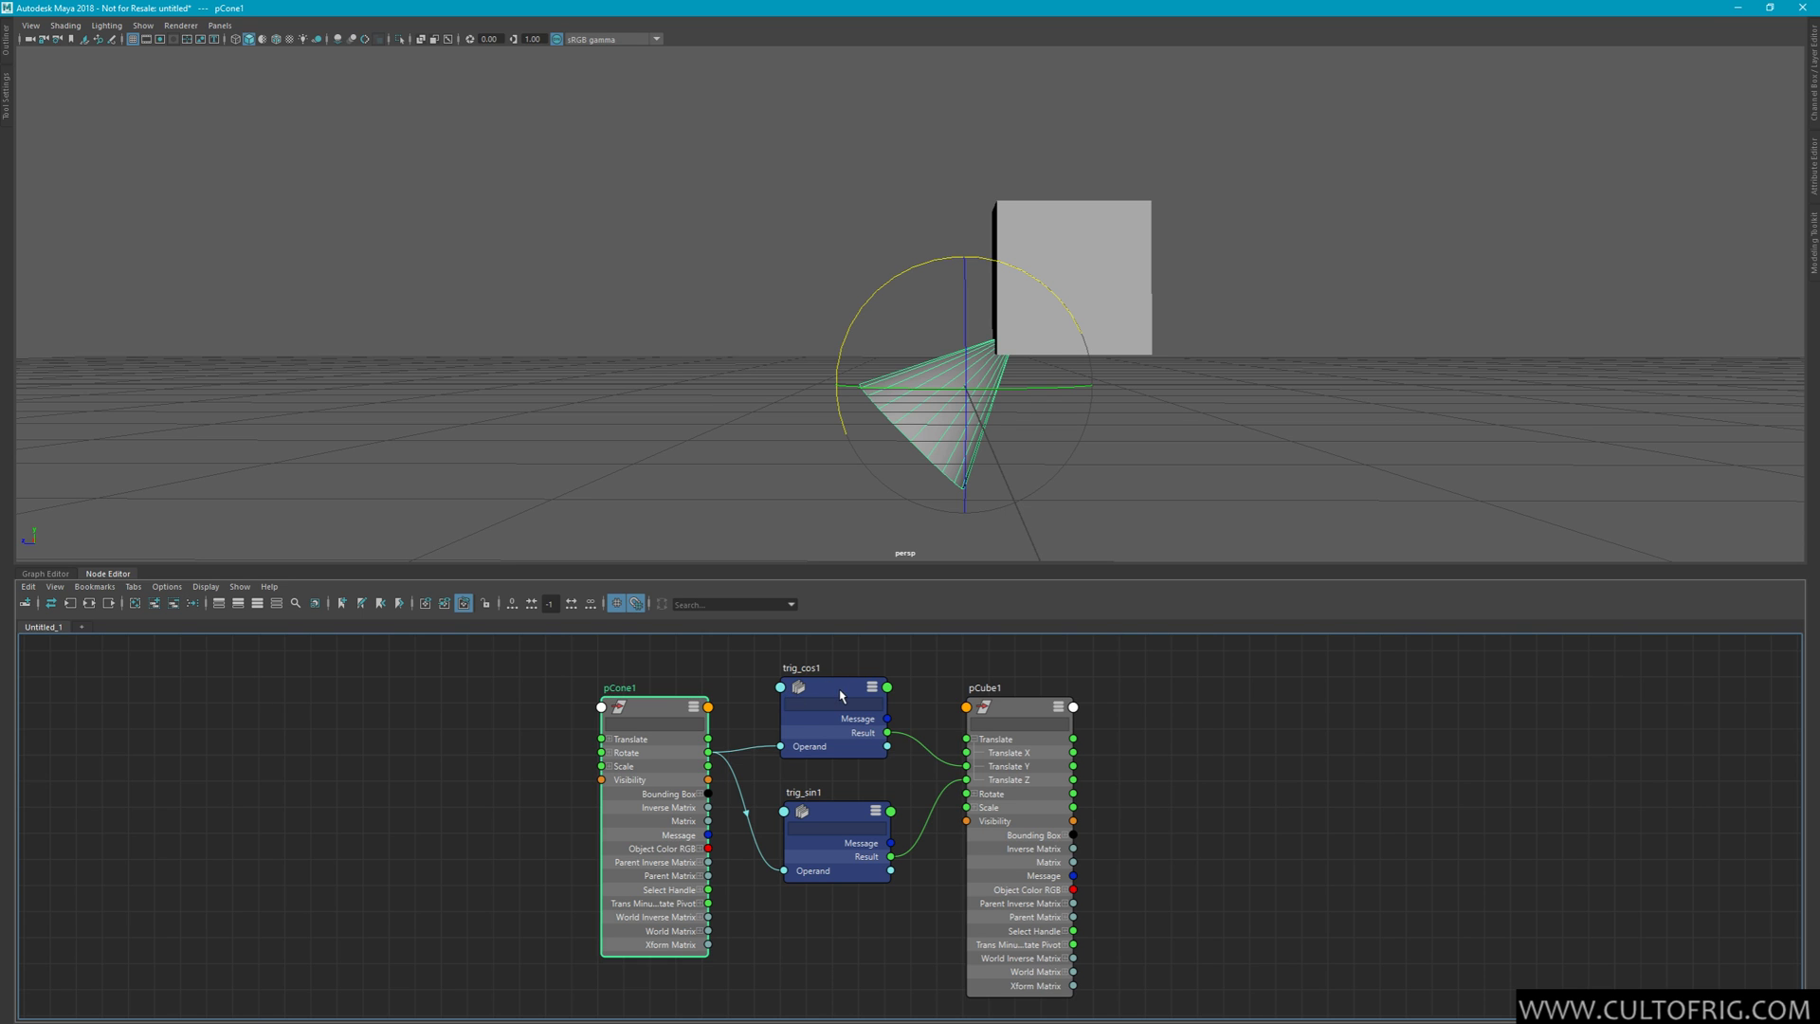
{"action": "mouse_move", "coordinate": [826, 698]}
{"action": "left_mouse_down"}
{"action": "mouse_move", "coordinate": [827, 673]}
{"action": "mouse_move", "coordinate": [834, 716]}
{"action": "left_mouse_up"}
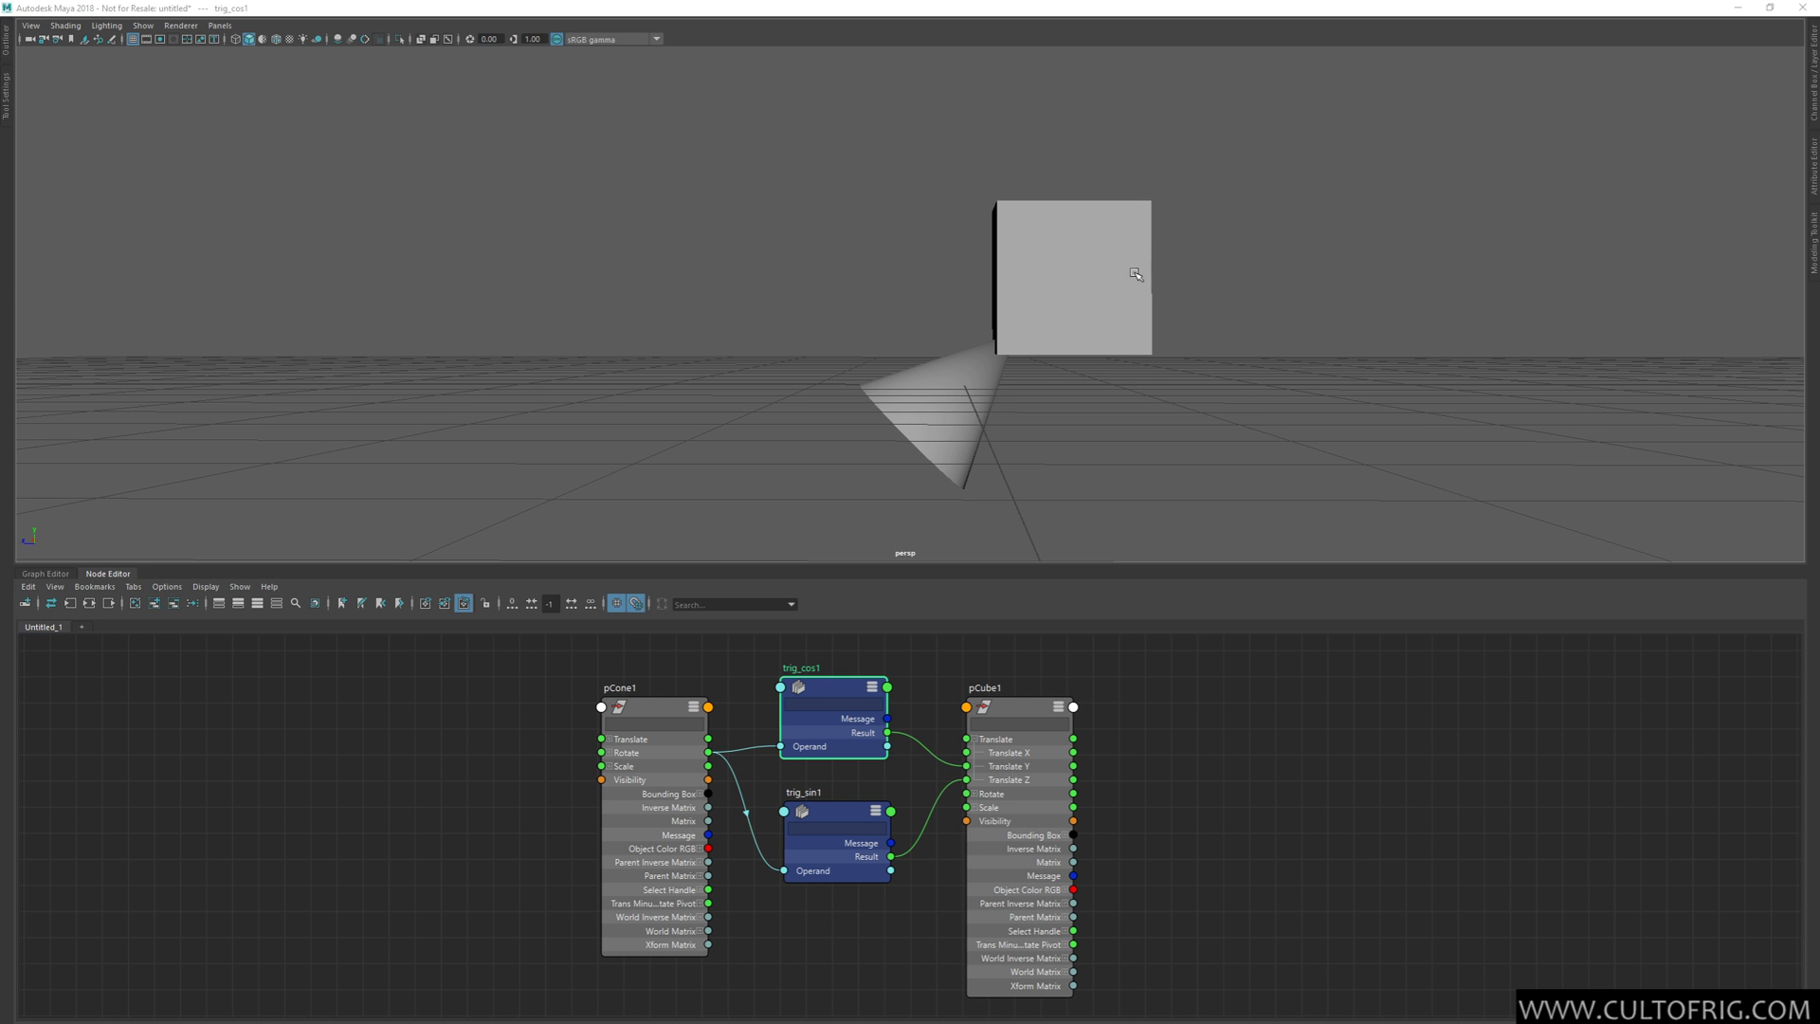
Switch to Mischief and handwrite a first bullet point reading "MpxNodes" near the top of the canvas
{"action": "key", "text": "super+Tab"}
{"action": "left_click", "coordinate": [367, 711]}
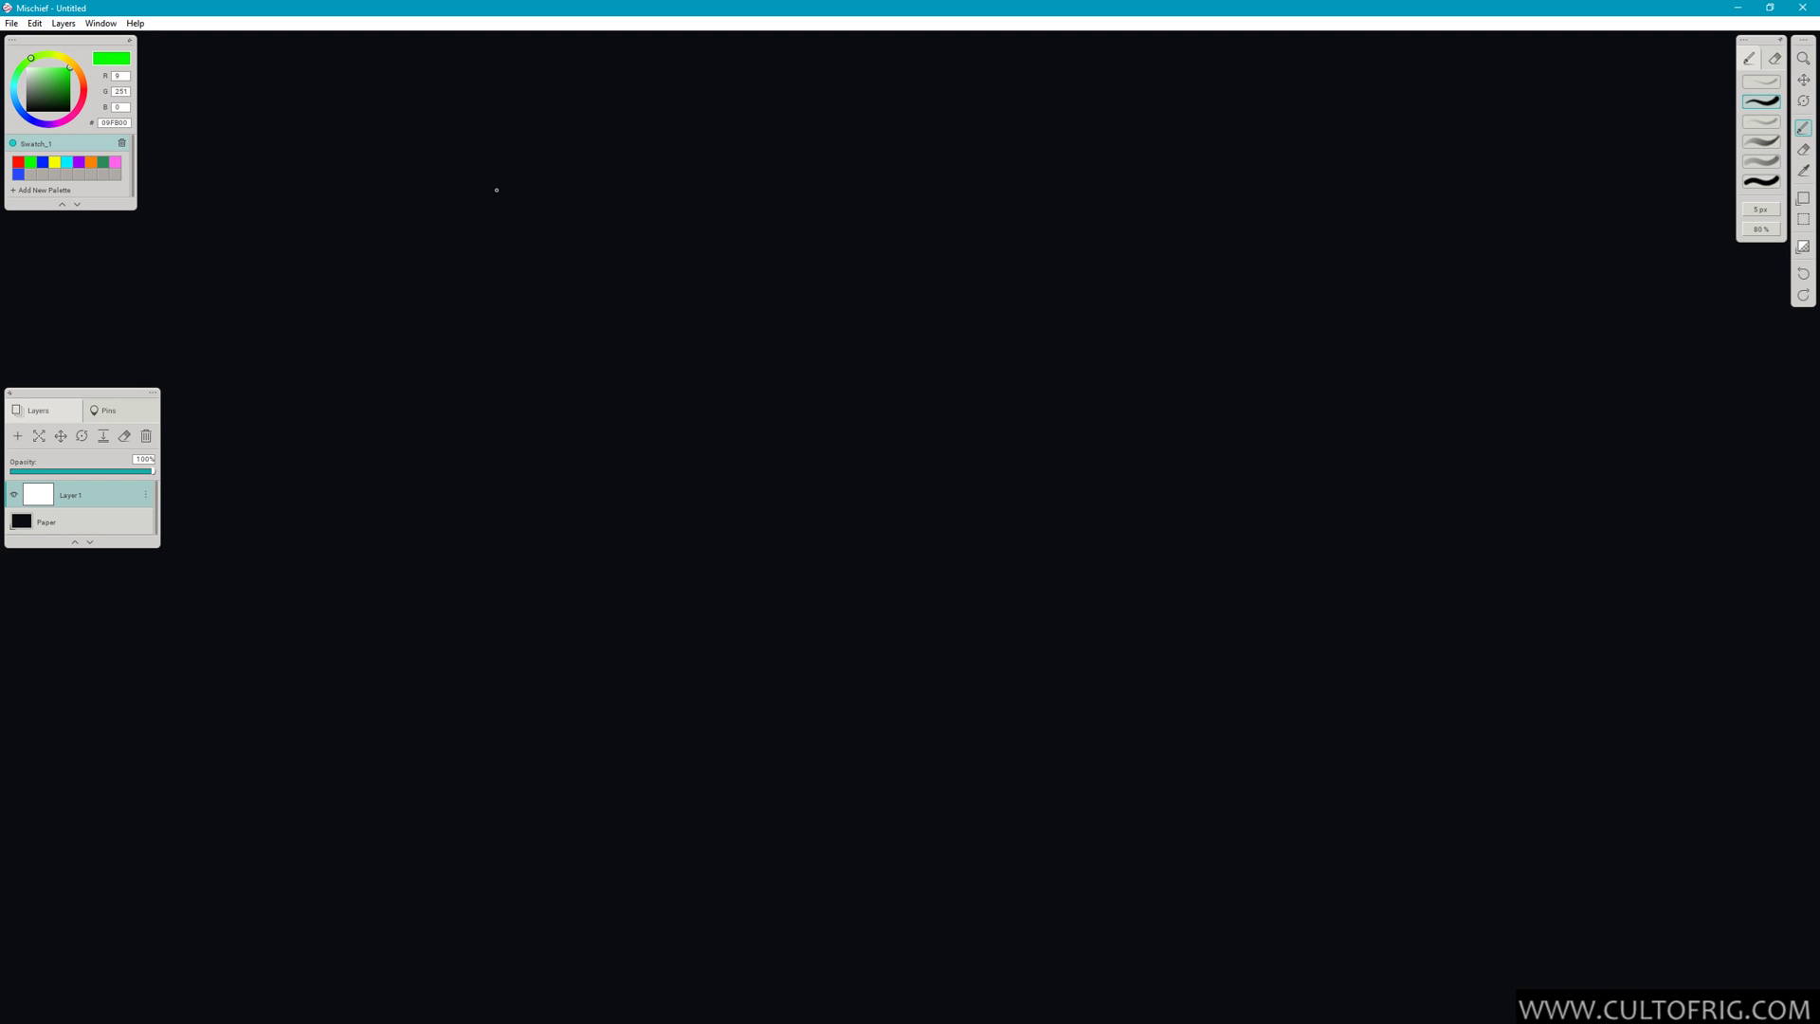
{"action": "left_click", "coordinate": [554, 152]}
{"action": "left_click_drag", "start_coordinate": [647, 124], "coordinate": [650, 158]}
{"action": "mouse_move", "coordinate": [644, 114]}
{"action": "left_mouse_down"}
{"action": "mouse_move", "coordinate": [681, 167]}
{"action": "mouse_move", "coordinate": [723, 152]}
{"action": "left_mouse_up"}
{"action": "mouse_move", "coordinate": [722, 129]}
{"action": "left_mouse_down"}
{"action": "mouse_move", "coordinate": [702, 153]}
{"action": "mouse_move", "coordinate": [740, 154]}
{"action": "mouse_move", "coordinate": [768, 110]}
{"action": "left_mouse_up"}
{"action": "left_click_drag", "start_coordinate": [793, 148], "coordinate": [795, 150]}
{"action": "mouse_move", "coordinate": [813, 145]}
{"action": "left_mouse_down"}
{"action": "mouse_move", "coordinate": [813, 110]}
{"action": "mouse_move", "coordinate": [819, 159]}
{"action": "left_mouse_up"}
{"action": "left_click_drag", "start_coordinate": [840, 147], "coordinate": [858, 164]}
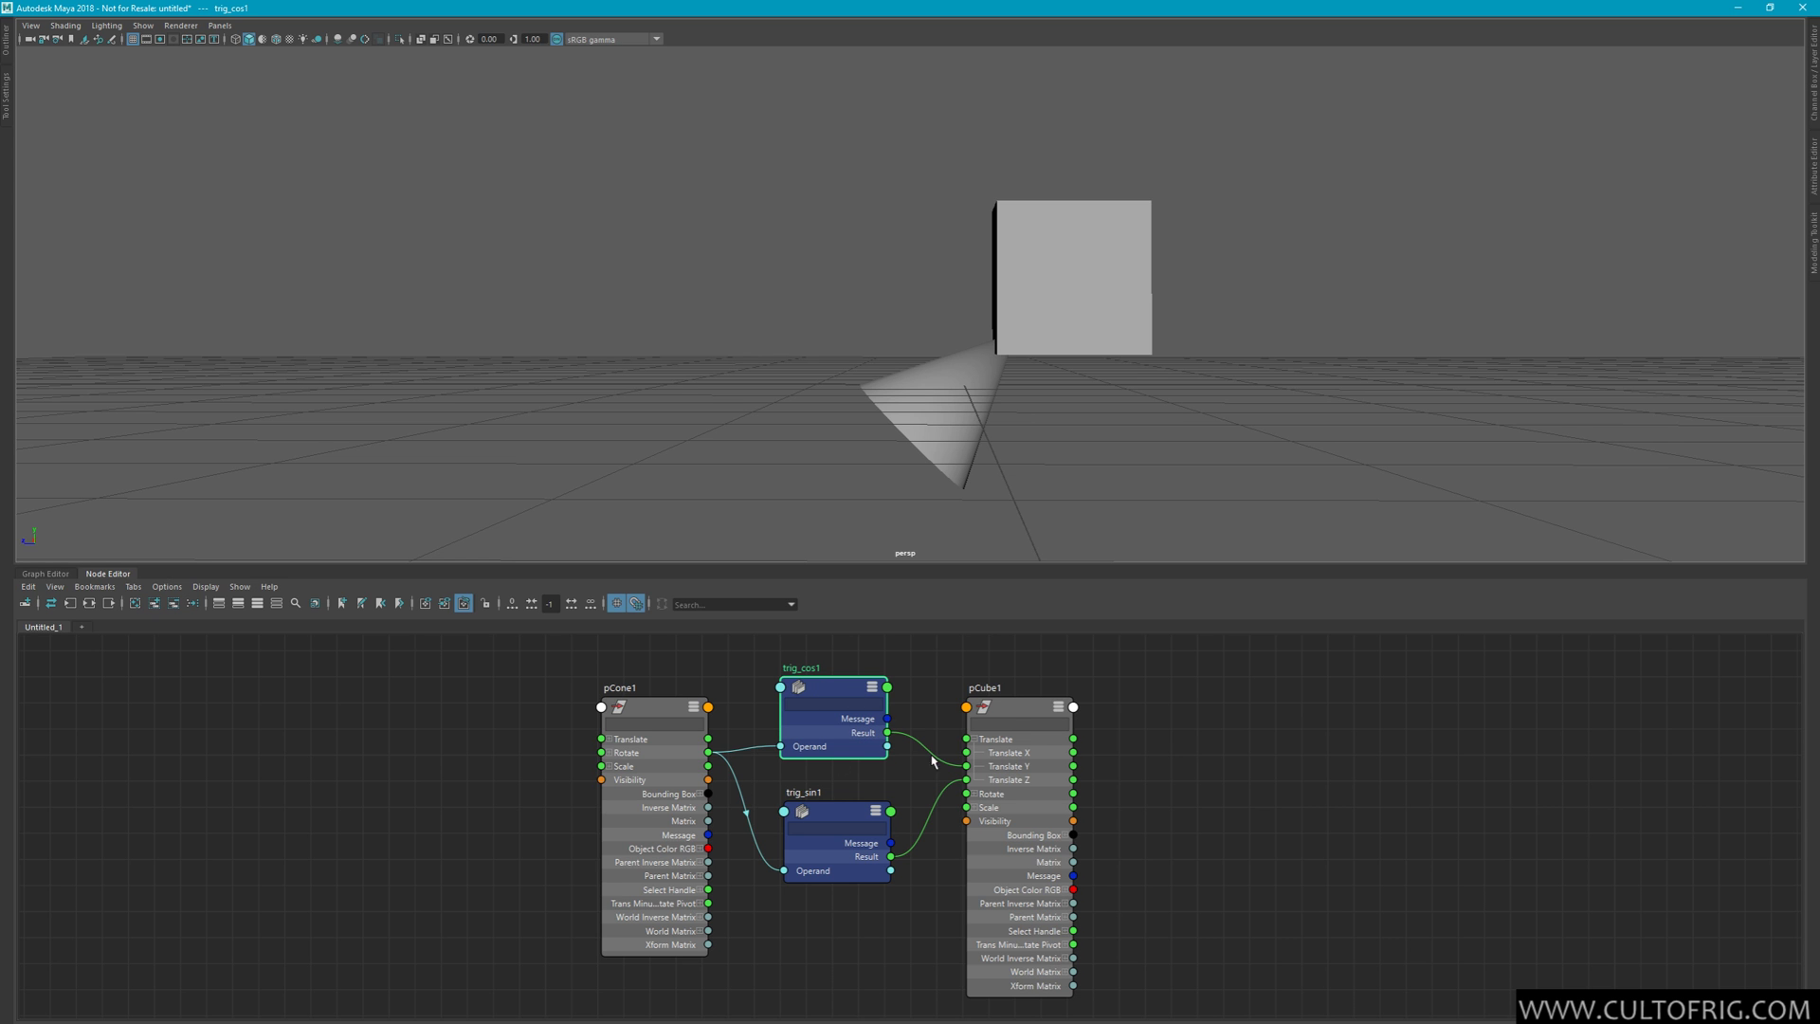
Return to the Mischief canvas and handwrite a second bullet point reading "MpxTransformNodes" below the first
{"action": "key", "text": "super+Tab"}
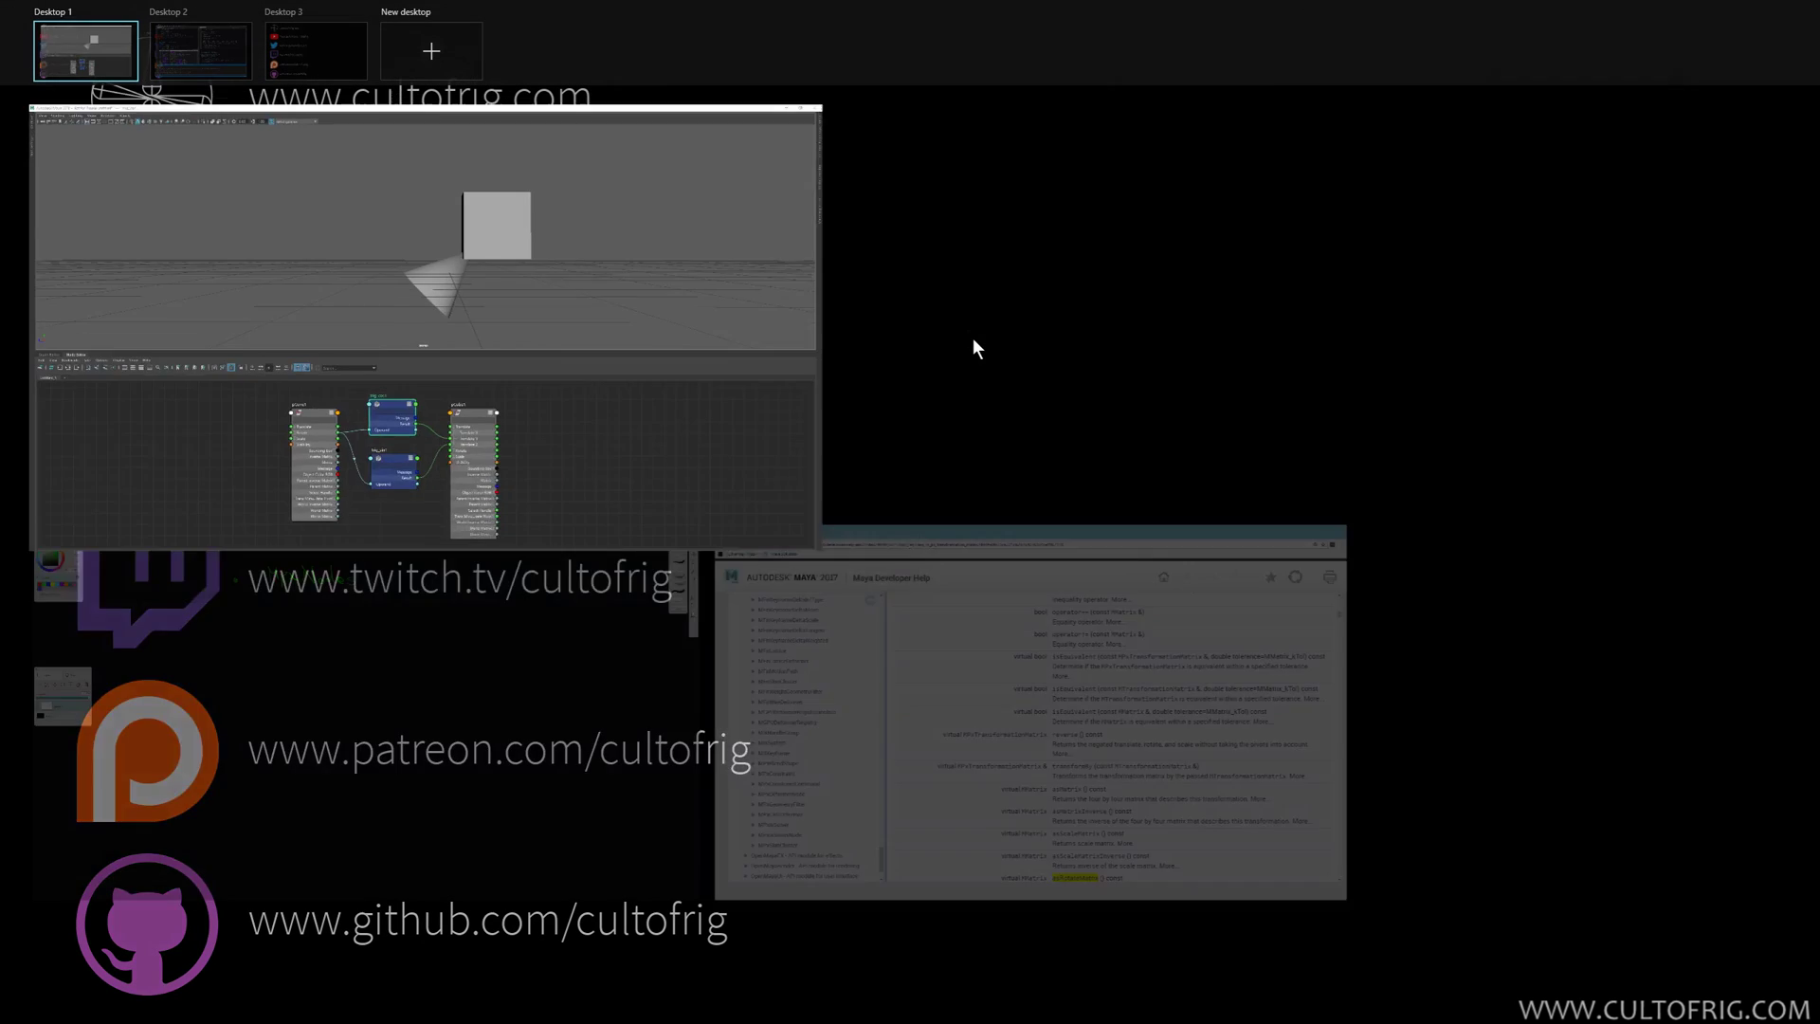
{"action": "left_click", "coordinate": [664, 550]}
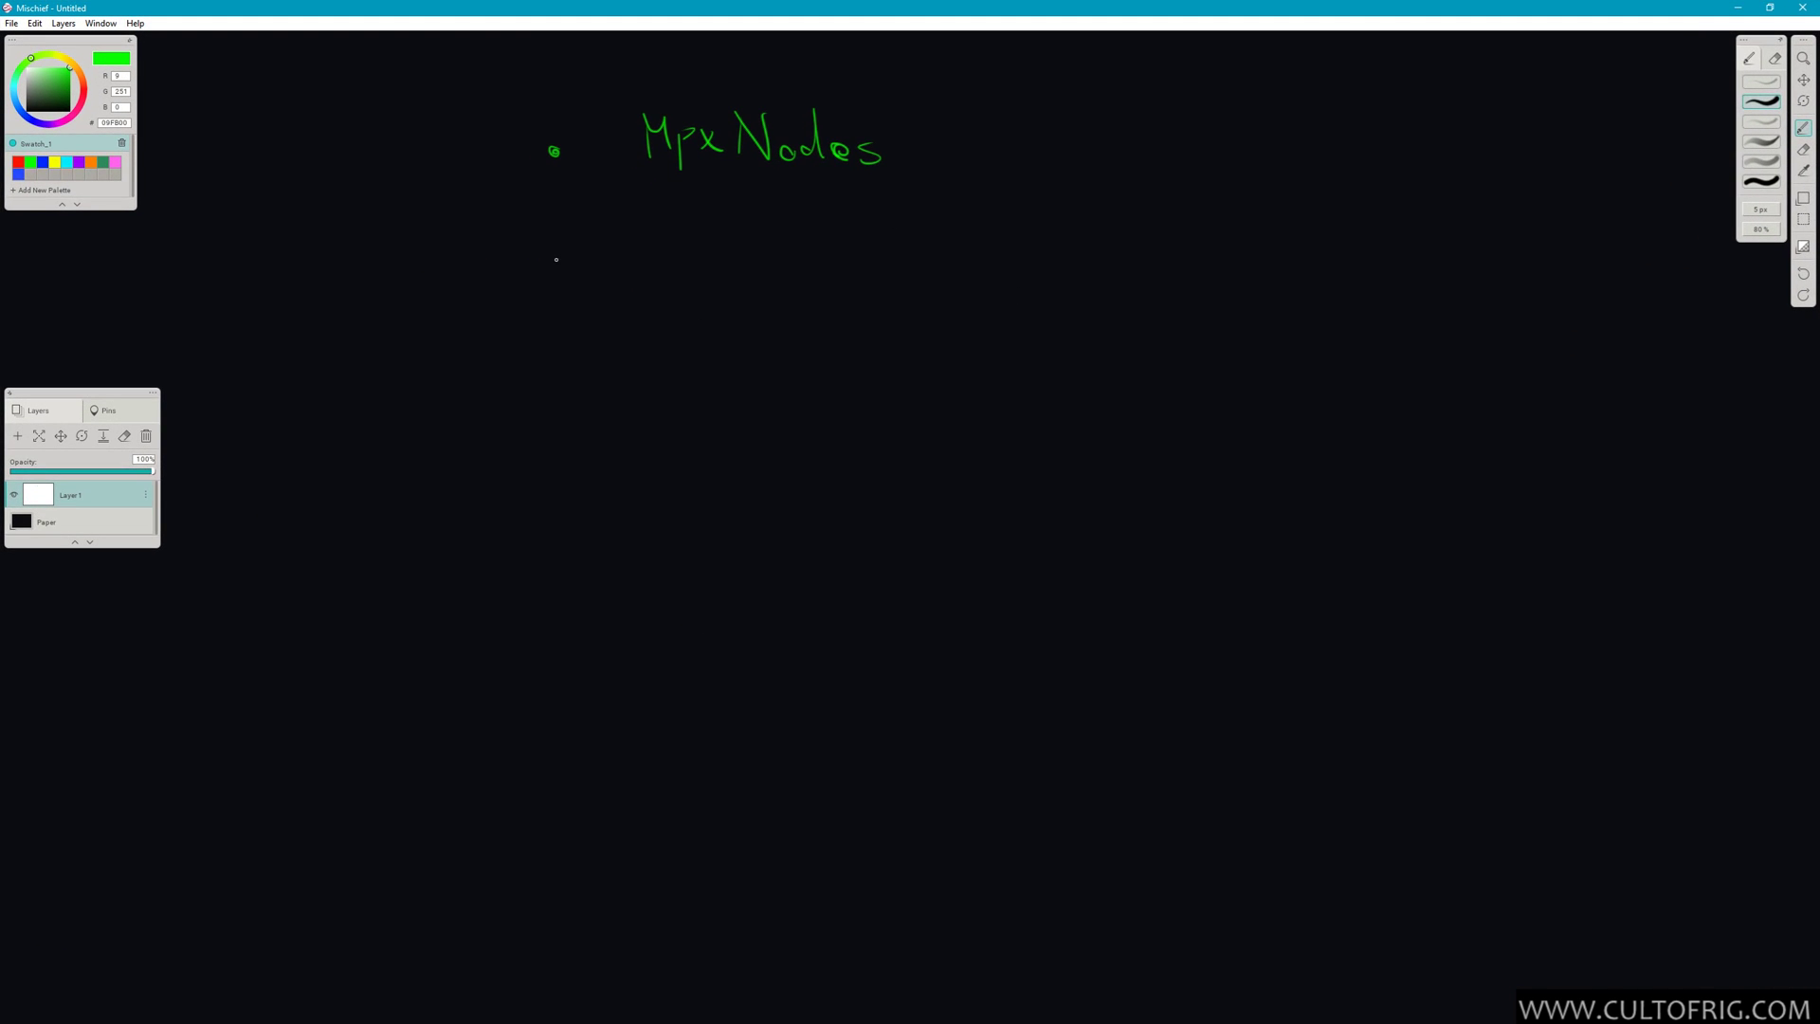
{"action": "mouse_move", "coordinate": [556, 257]}
{"action": "left_mouse_down"}
{"action": "mouse_move", "coordinate": [630, 230]}
{"action": "mouse_move", "coordinate": [659, 280]}
{"action": "mouse_move", "coordinate": [689, 256]}
{"action": "mouse_move", "coordinate": [731, 273]}
{"action": "left_mouse_up"}
{"action": "mouse_move", "coordinate": [732, 248]}
{"action": "left_mouse_down"}
{"action": "mouse_move", "coordinate": [708, 275]}
{"action": "mouse_move", "coordinate": [764, 266]}
{"action": "left_mouse_up"}
{"action": "mouse_move", "coordinate": [737, 225]}
{"action": "left_mouse_down"}
{"action": "mouse_move", "coordinate": [777, 216]}
{"action": "mouse_move", "coordinate": [798, 252]}
{"action": "left_mouse_up"}
{"action": "mouse_move", "coordinate": [817, 254]}
{"action": "left_mouse_down"}
{"action": "mouse_move", "coordinate": [817, 269]}
{"action": "mouse_move", "coordinate": [874, 265]}
{"action": "left_mouse_up"}
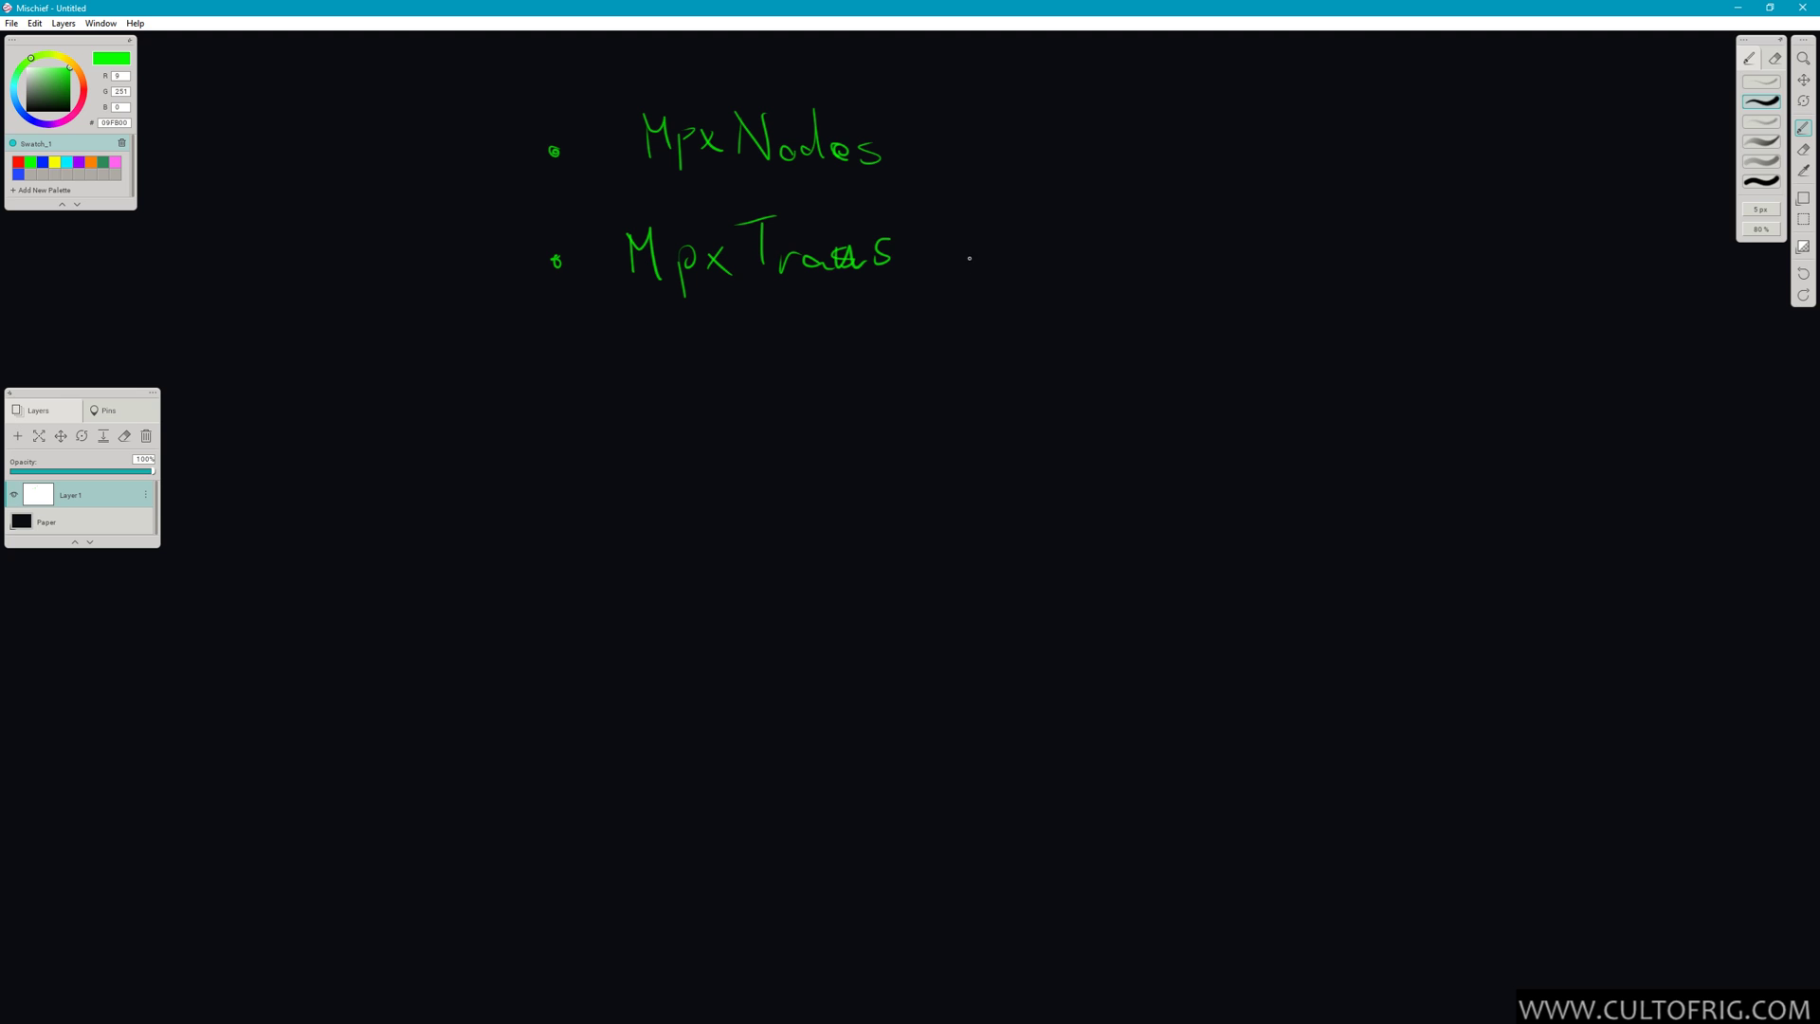
{"action": "mouse_move", "coordinate": [921, 207]}
{"action": "left_mouse_down"}
{"action": "mouse_move", "coordinate": [908, 287]}
{"action": "mouse_move", "coordinate": [927, 254]}
{"action": "left_mouse_up"}
{"action": "left_click_drag", "start_coordinate": [948, 266], "coordinate": [1070, 212]}
{"action": "mouse_move", "coordinate": [1092, 249]}
{"action": "left_mouse_down"}
{"action": "mouse_move", "coordinate": [1079, 256]}
{"action": "mouse_move", "coordinate": [1096, 248]}
{"action": "left_mouse_up"}
{"action": "left_click_drag", "start_coordinate": [1118, 197], "coordinate": [1107, 252]}
{"action": "left_click_drag", "start_coordinate": [1142, 251], "coordinate": [1172, 261]}
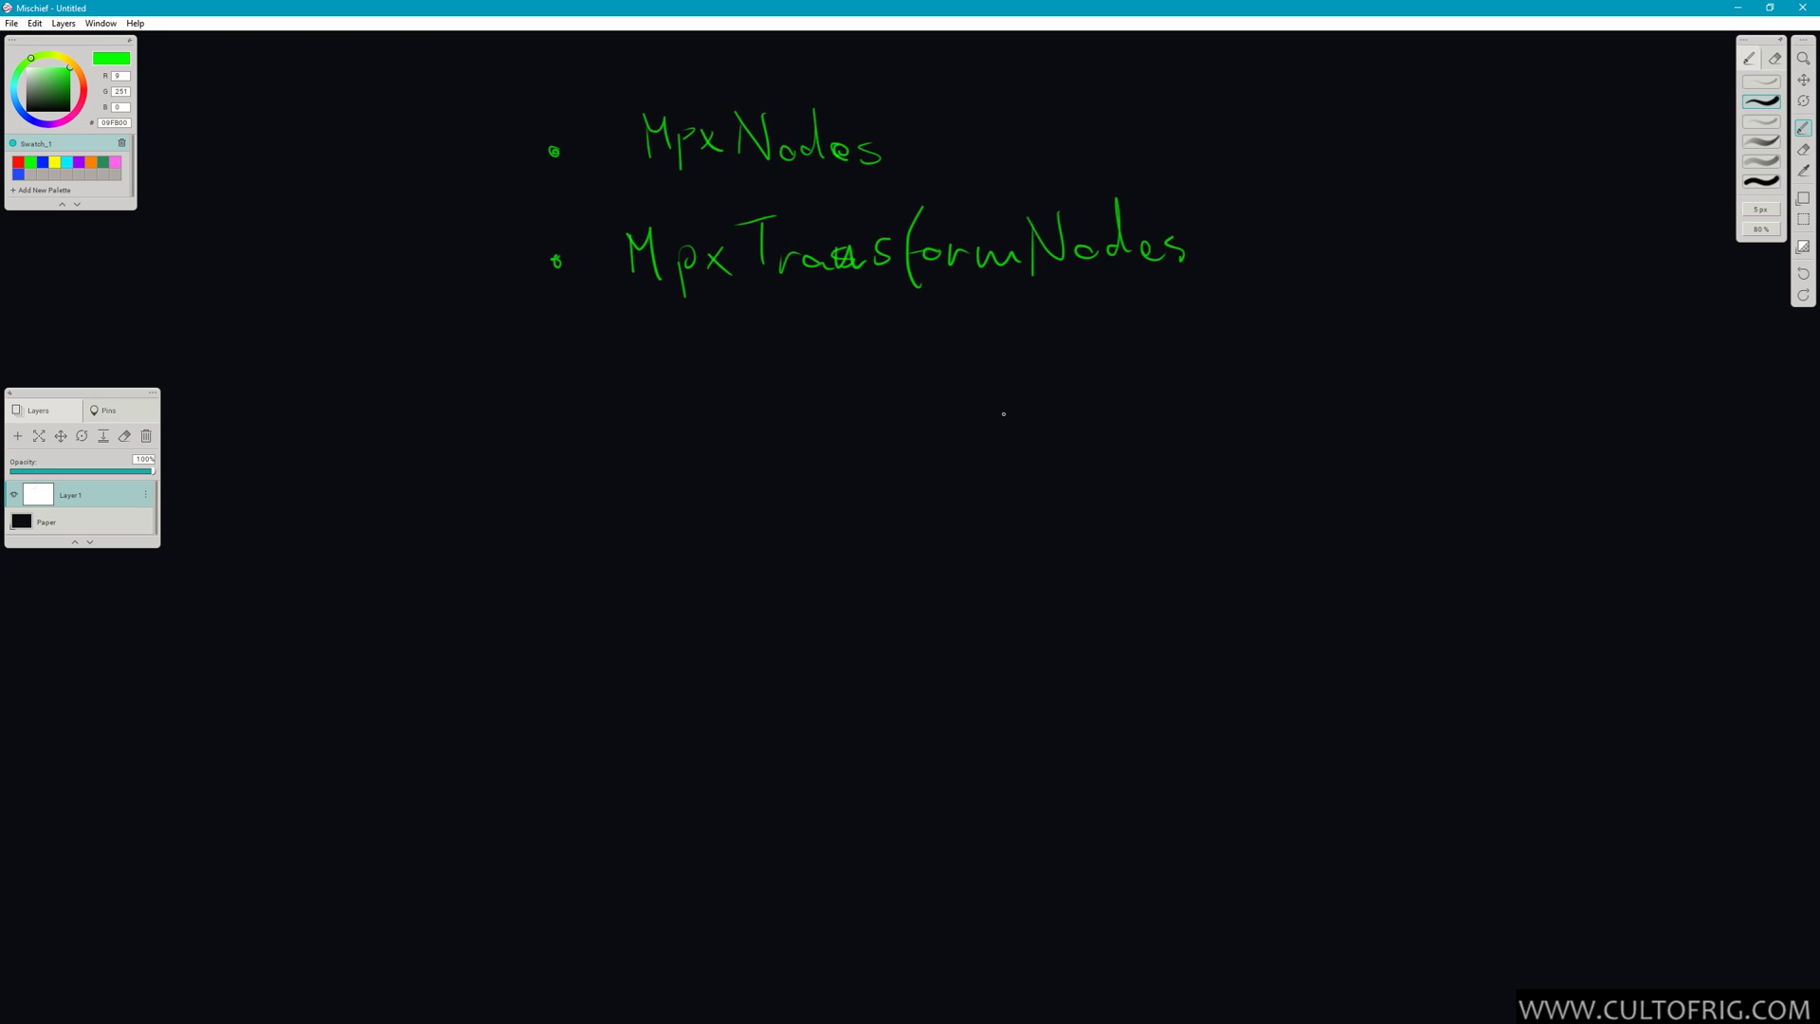
Switch to Maya, move the trig_cos1 node higher, and expand the Parent Inverse Matrix attribute on the pCone1 node
{"action": "key", "text": "alt+Tab"}
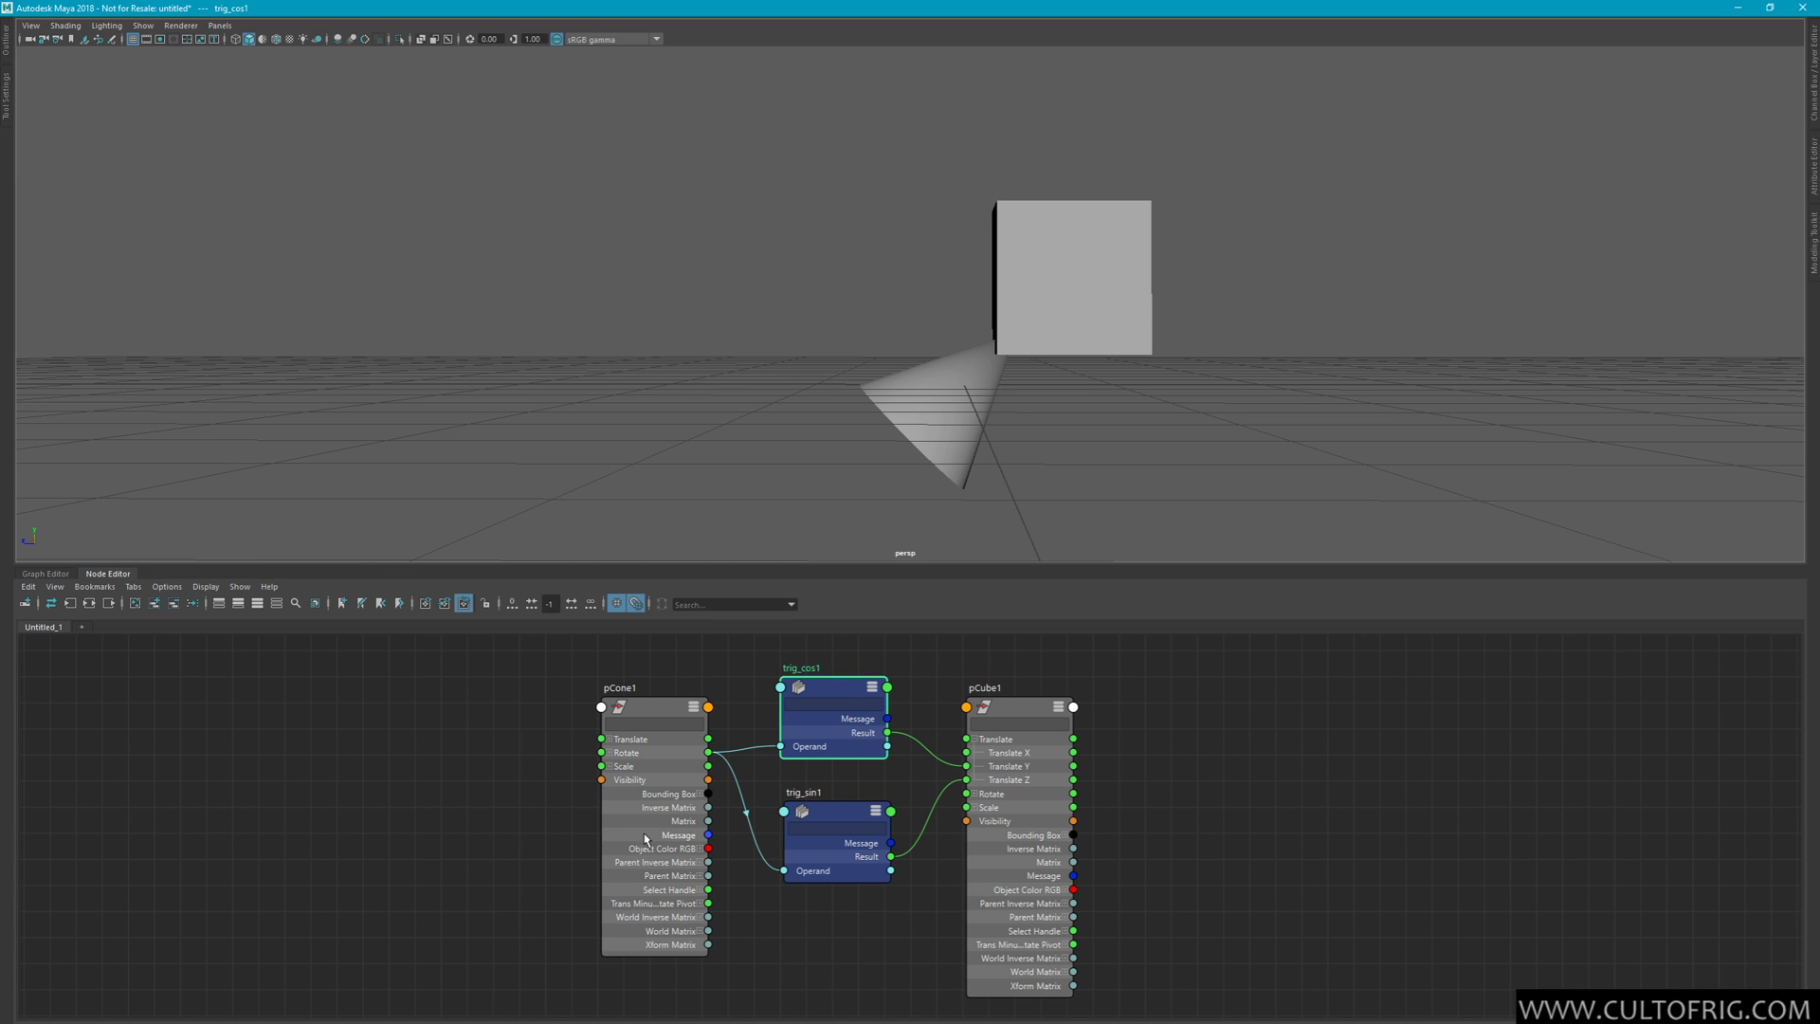
{"action": "left_click_drag", "start_coordinate": [833, 712], "coordinate": [834, 686]}
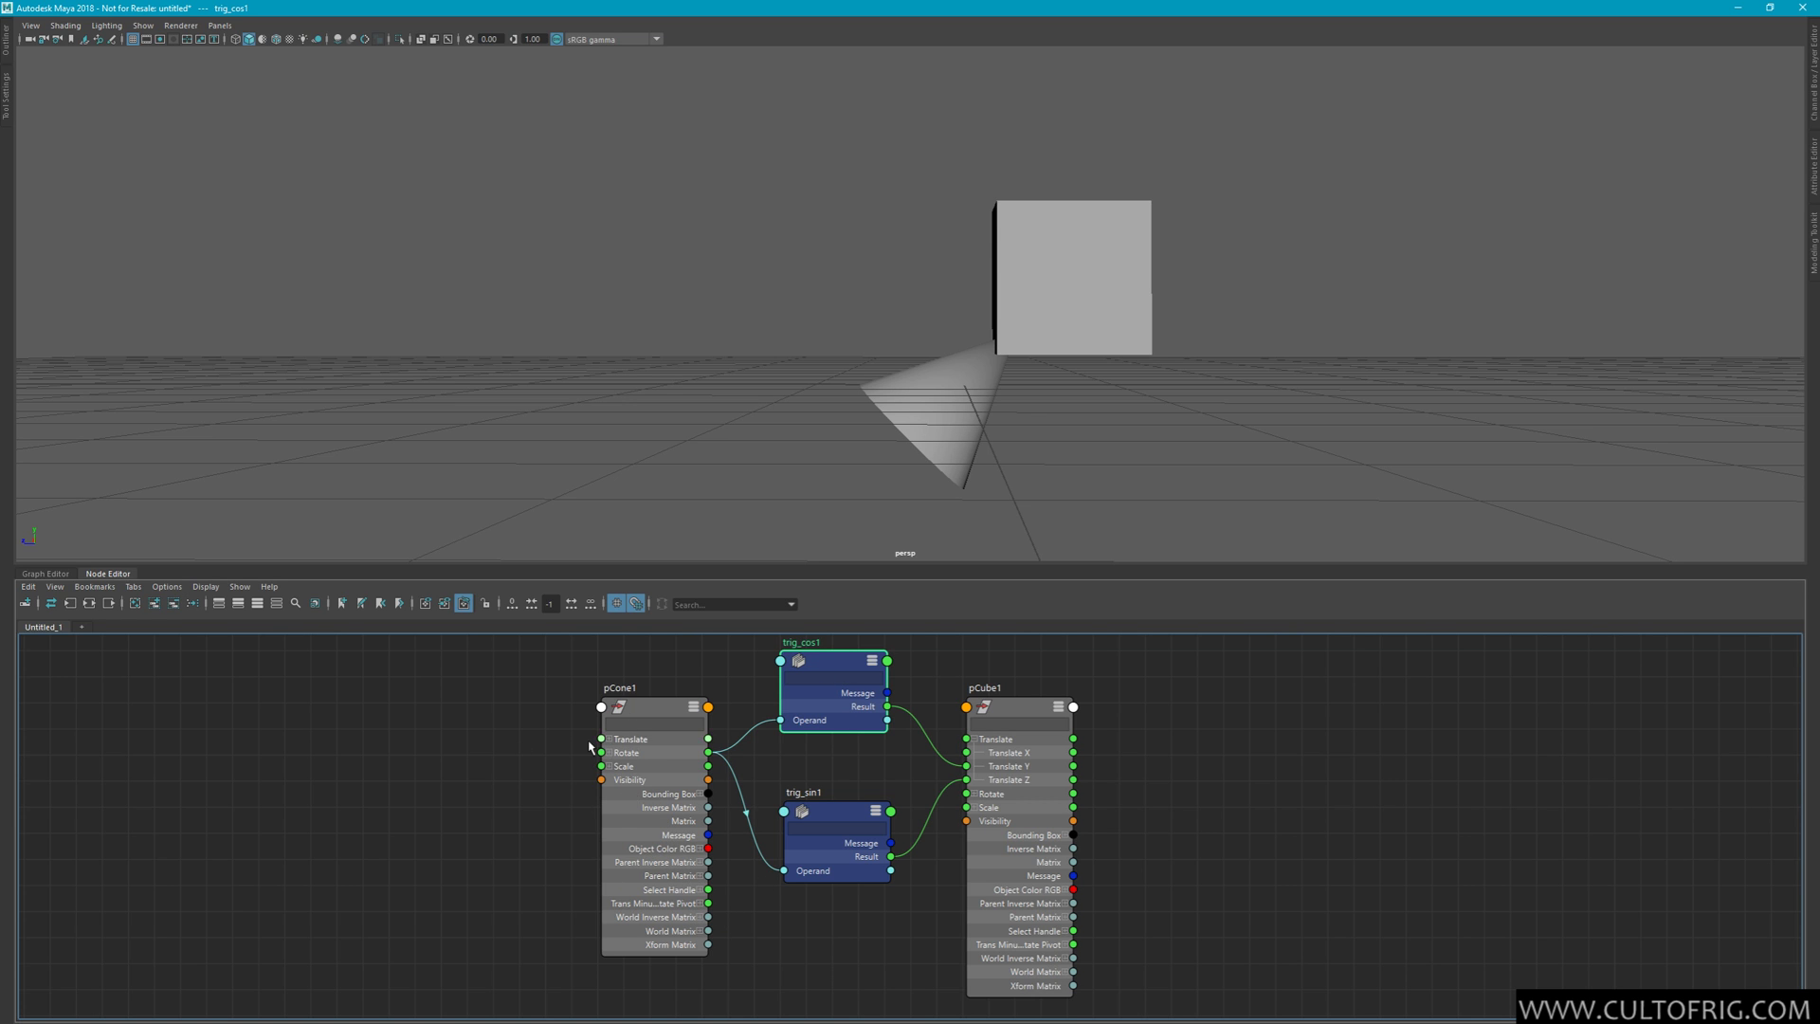
{"action": "left_click", "coordinate": [701, 861]}
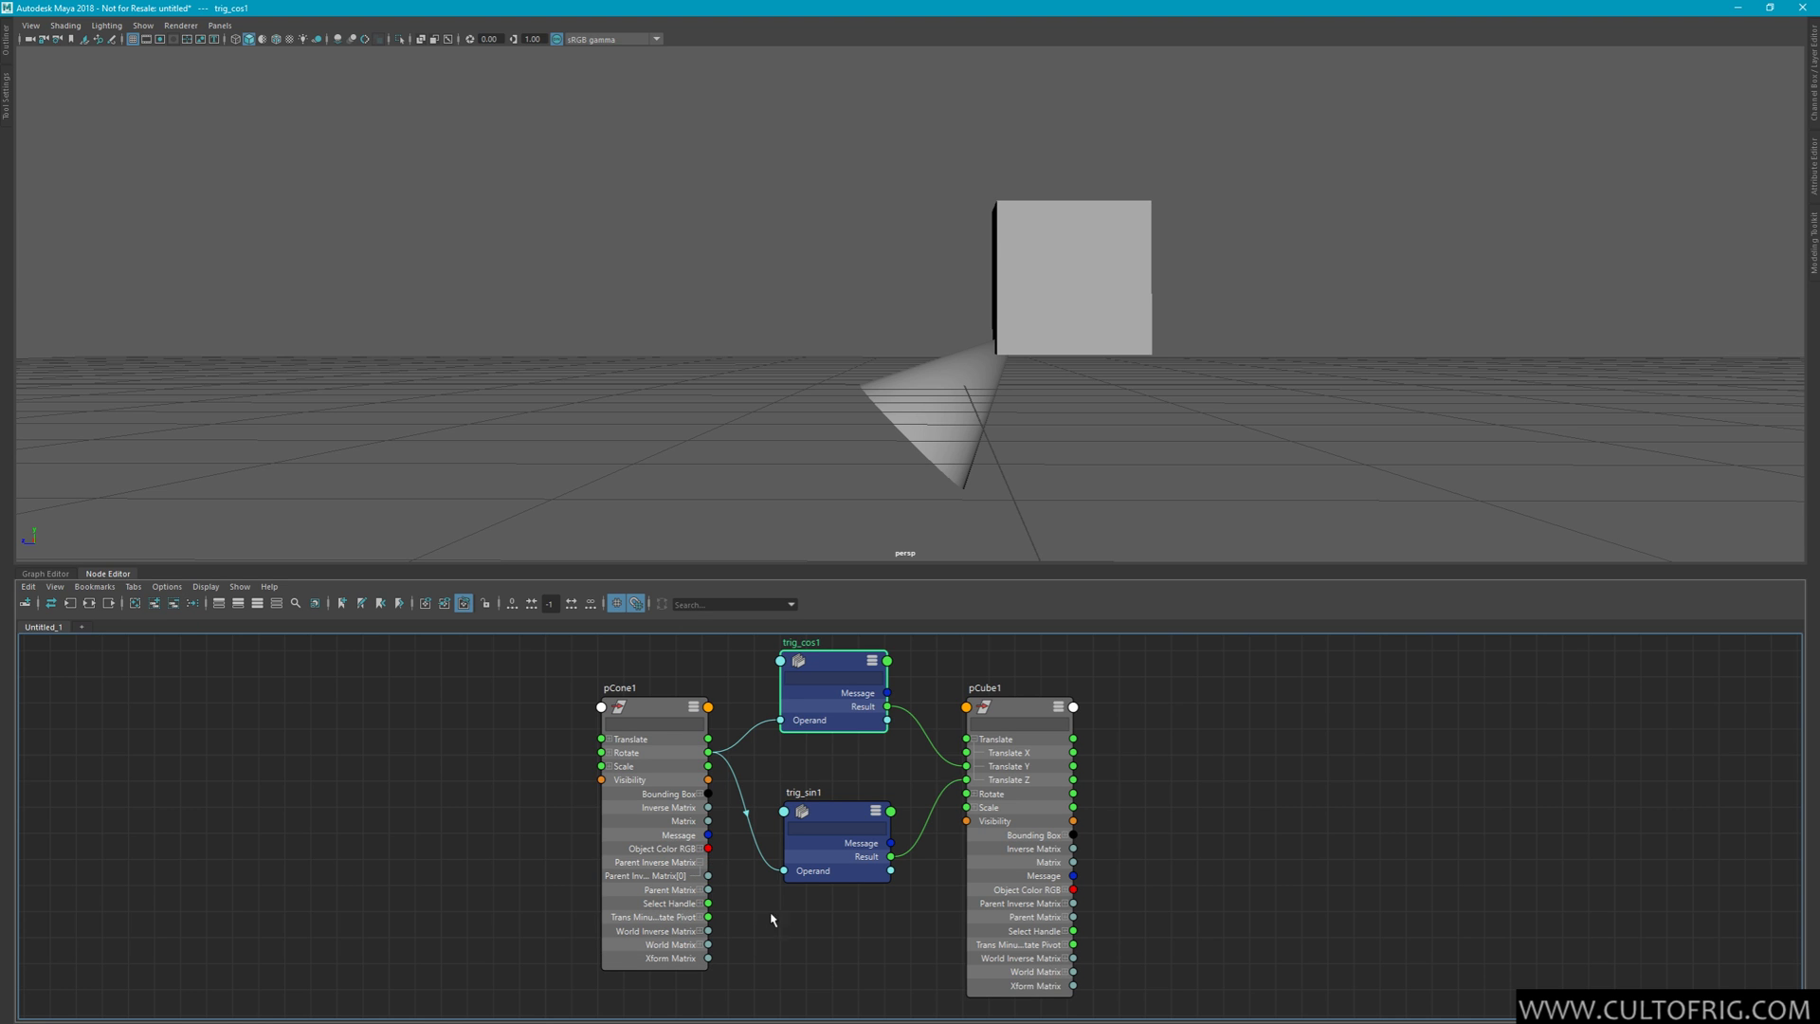
{"action": "left_click_drag", "start_coordinate": [709, 875], "coordinate": [842, 974]}
Show the Outliner, try parenting pCube1 under pCone1, and rotate the cone to test the hierarchy
{"action": "left_click", "coordinate": [12, 55]}
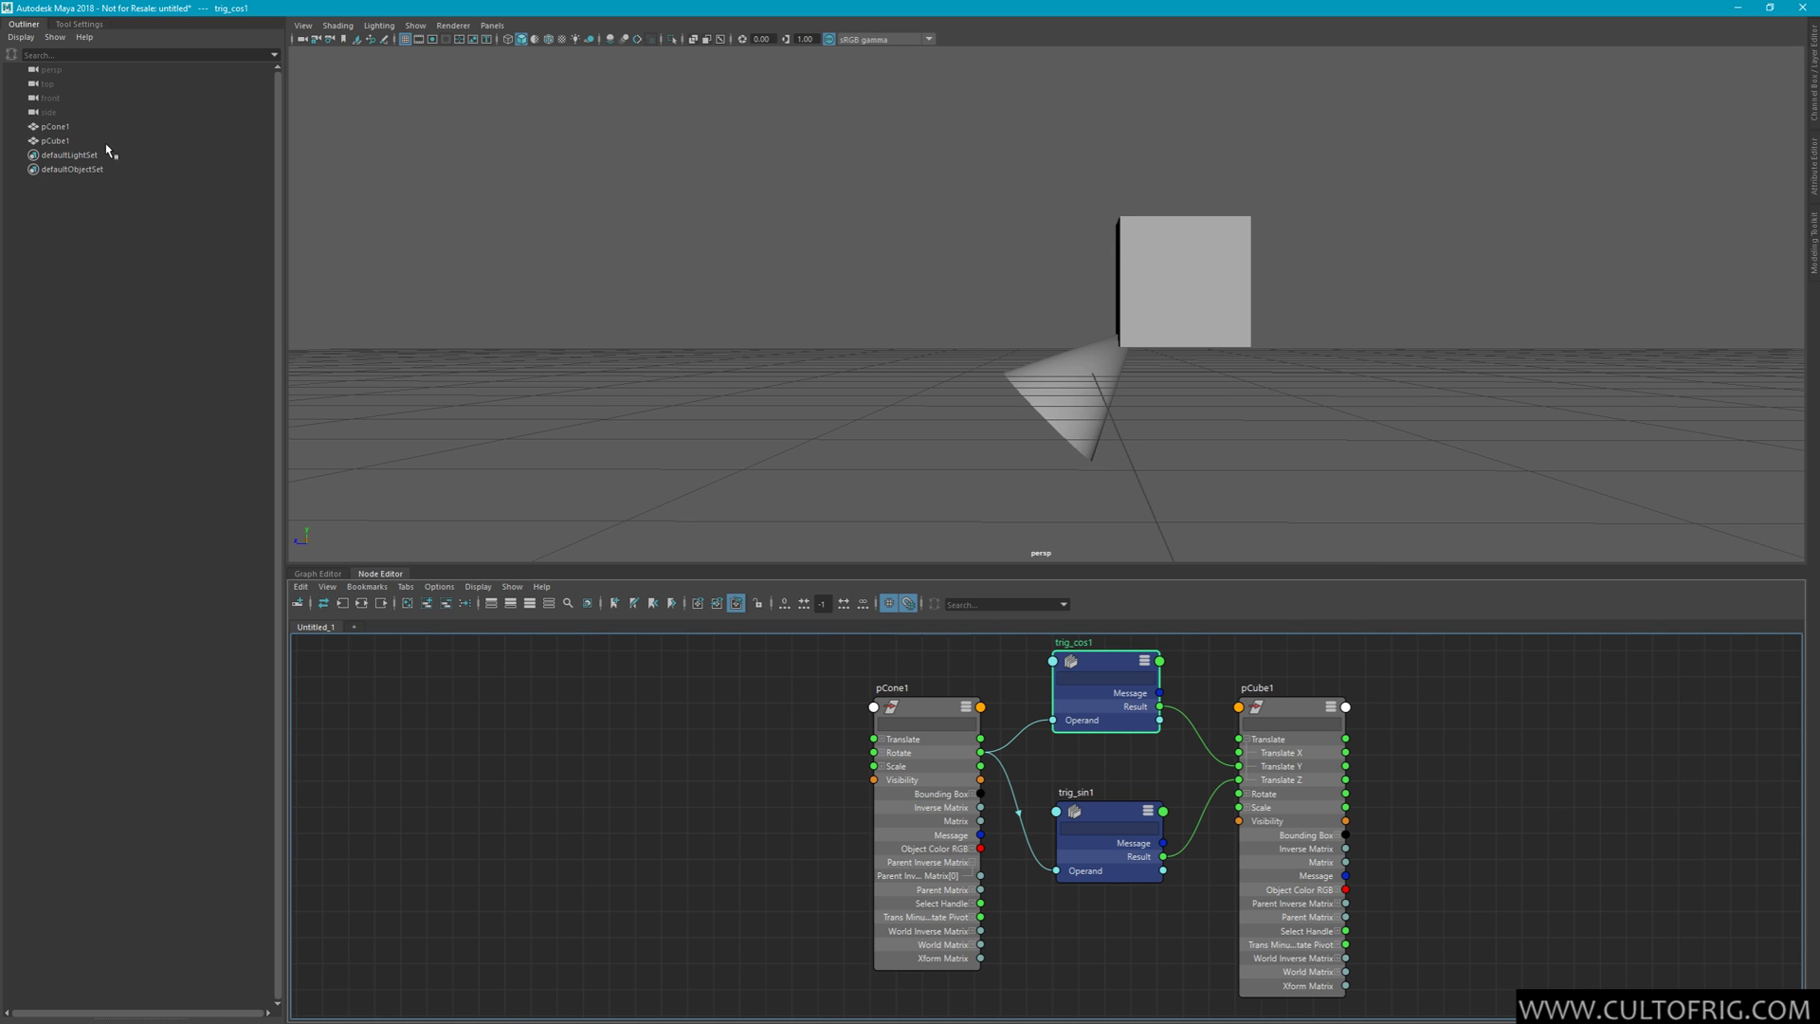
{"action": "left_click", "coordinate": [59, 140]}
{"action": "left_click", "coordinate": [63, 127], "text": "ctrl"}
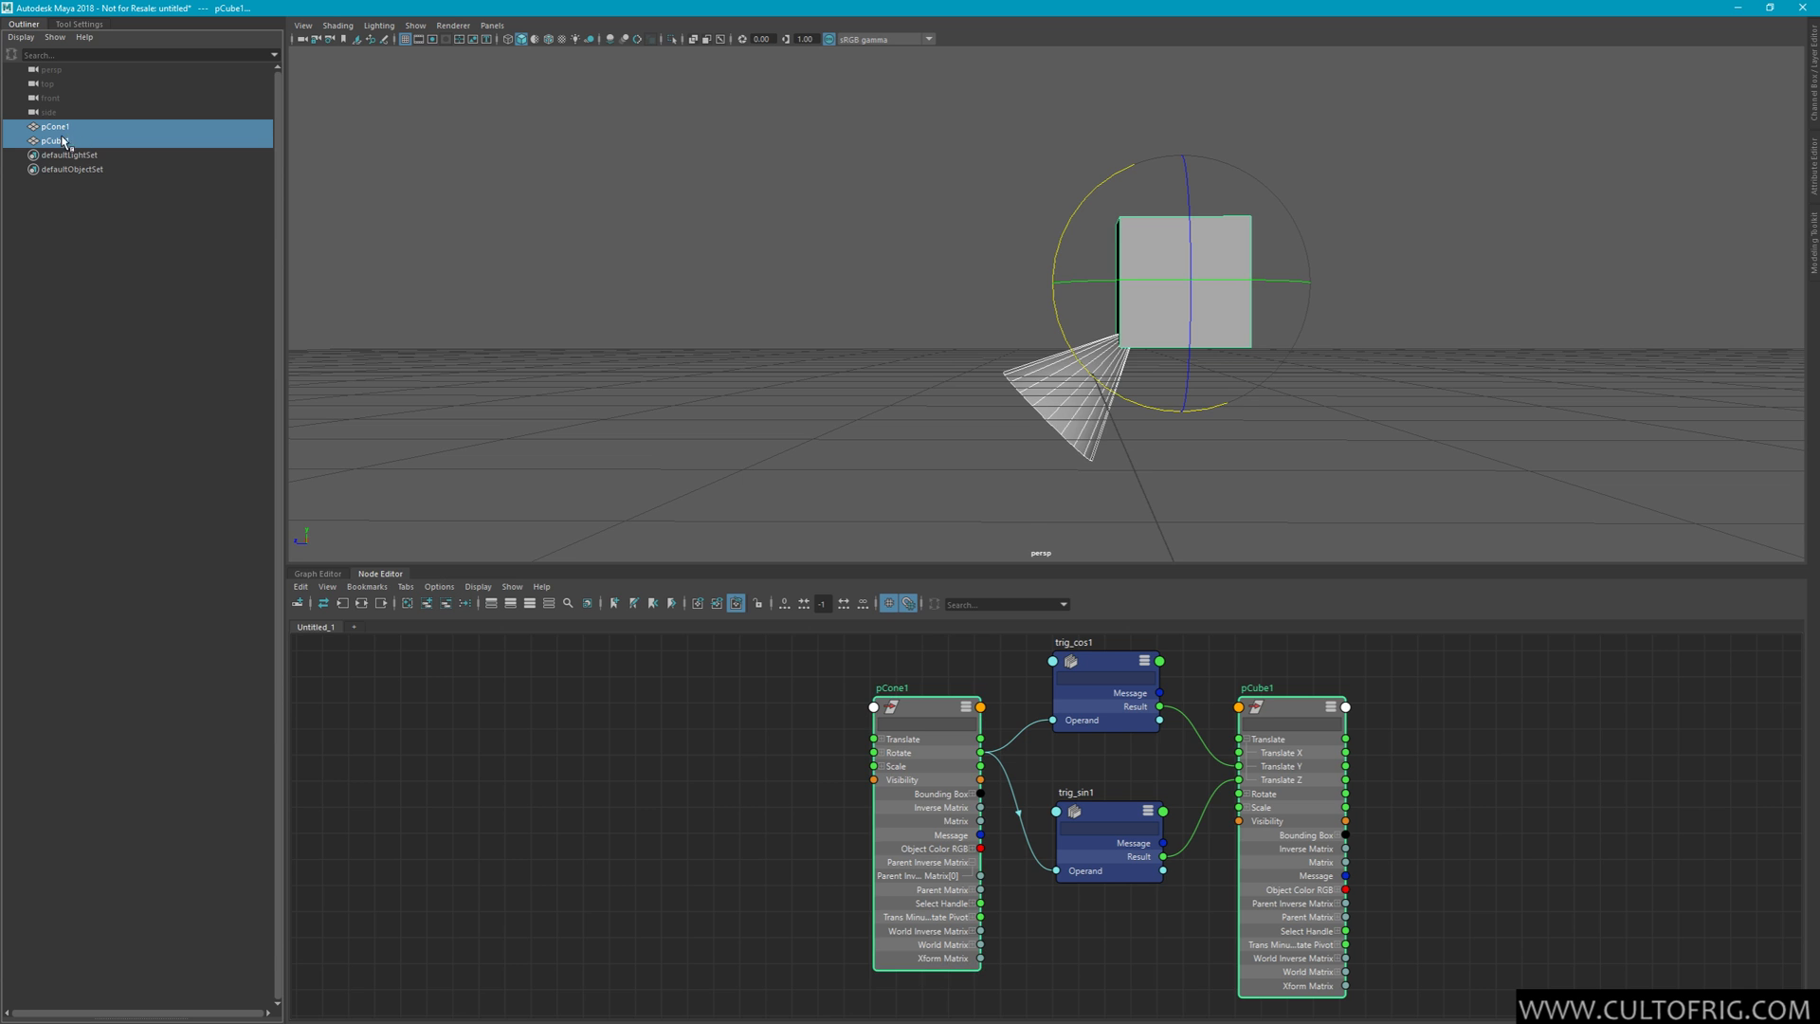
{"action": "left_click", "coordinate": [61, 140]}
{"action": "left_click", "coordinate": [58, 127]}
{"action": "left_click", "coordinate": [58, 142]}
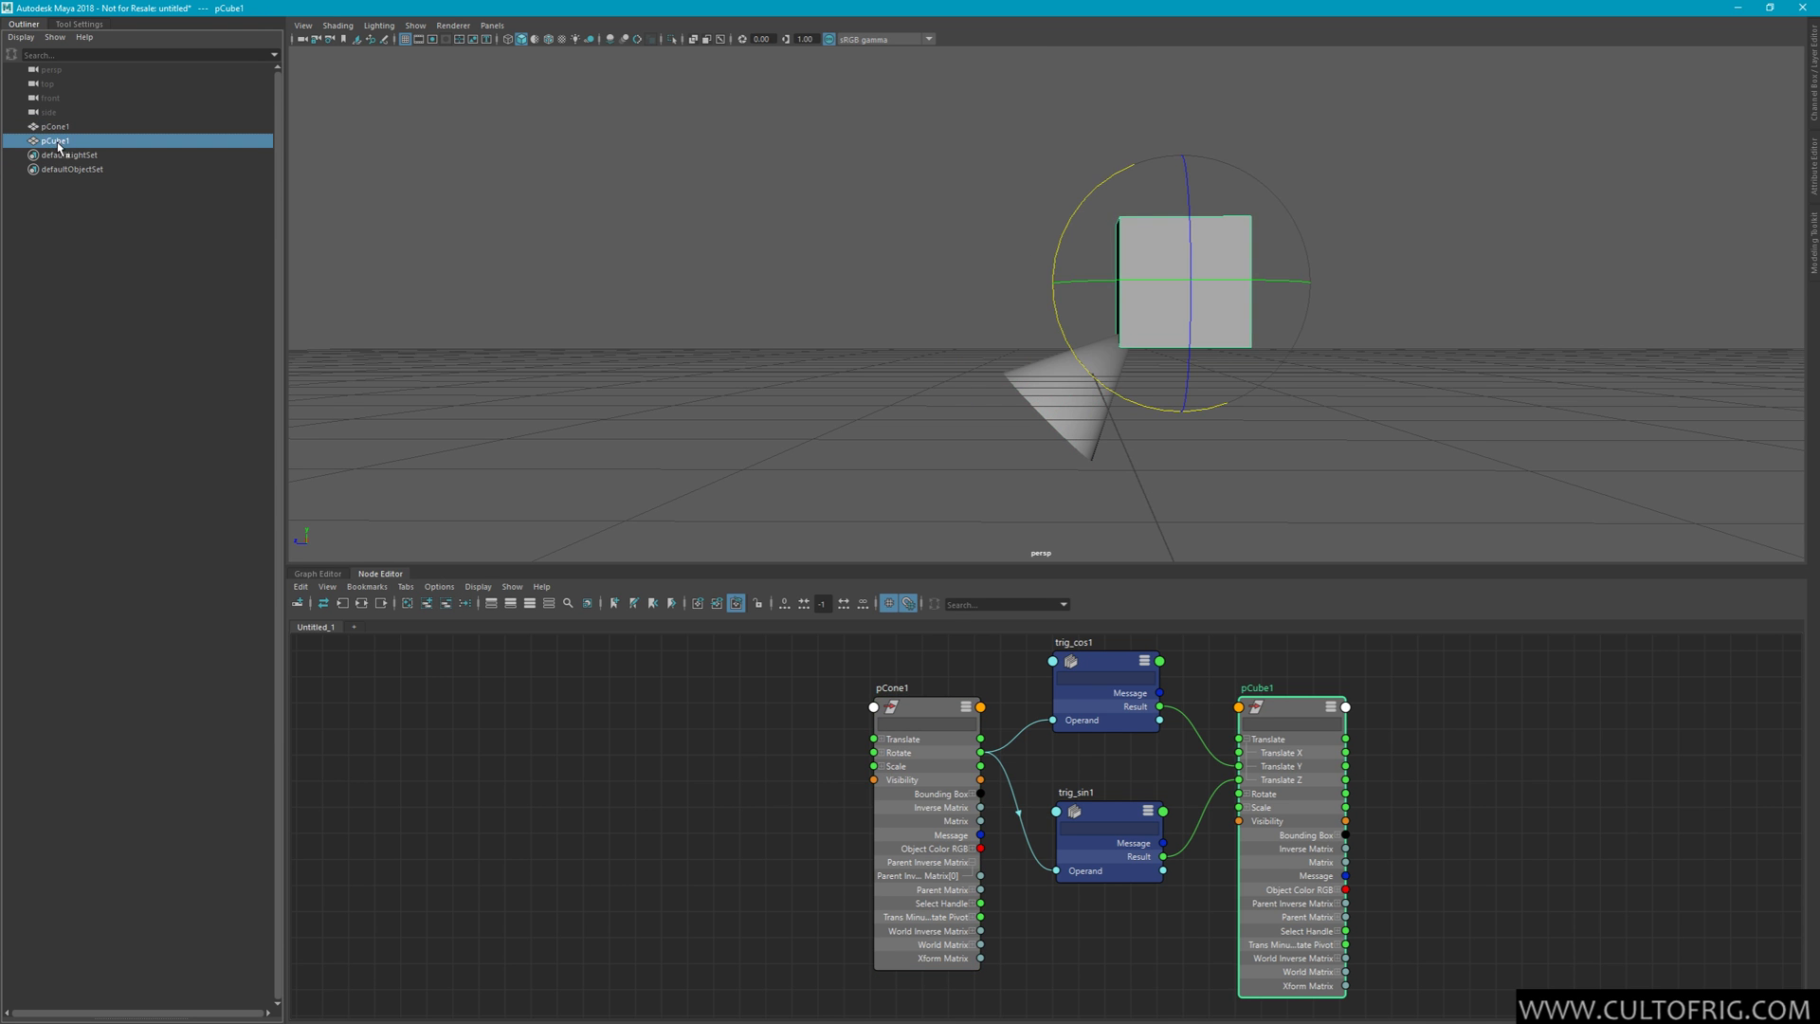
{"action": "middle_click_drag", "start_coordinate": [58, 142], "coordinate": [57, 127]}
{"action": "left_click", "coordinate": [55, 127]}
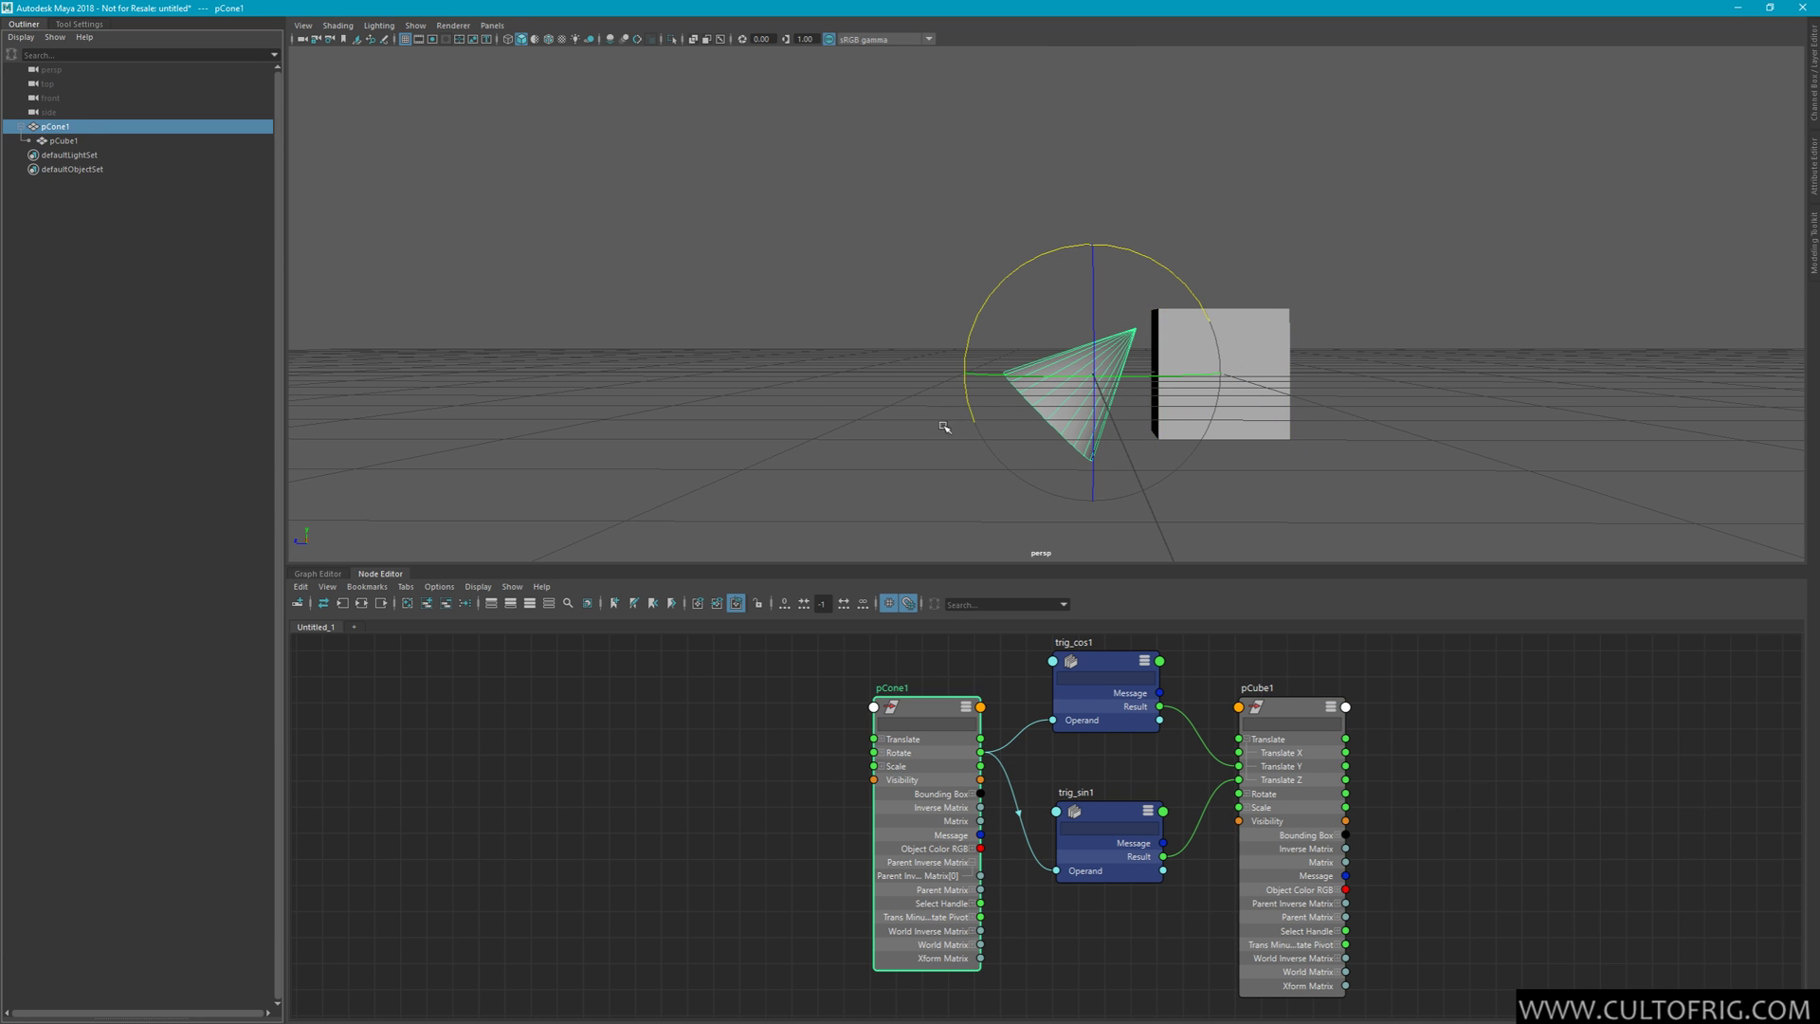
{"action": "left_click_drag", "start_coordinate": [944, 427], "coordinate": [976, 332]}
Select pCube1, trig_cos1, trig_sin1 and pCone1 in turn to examine how the nodes are connected
{"action": "key", "text": "w"}
{"action": "left_click", "coordinate": [1168, 289]}
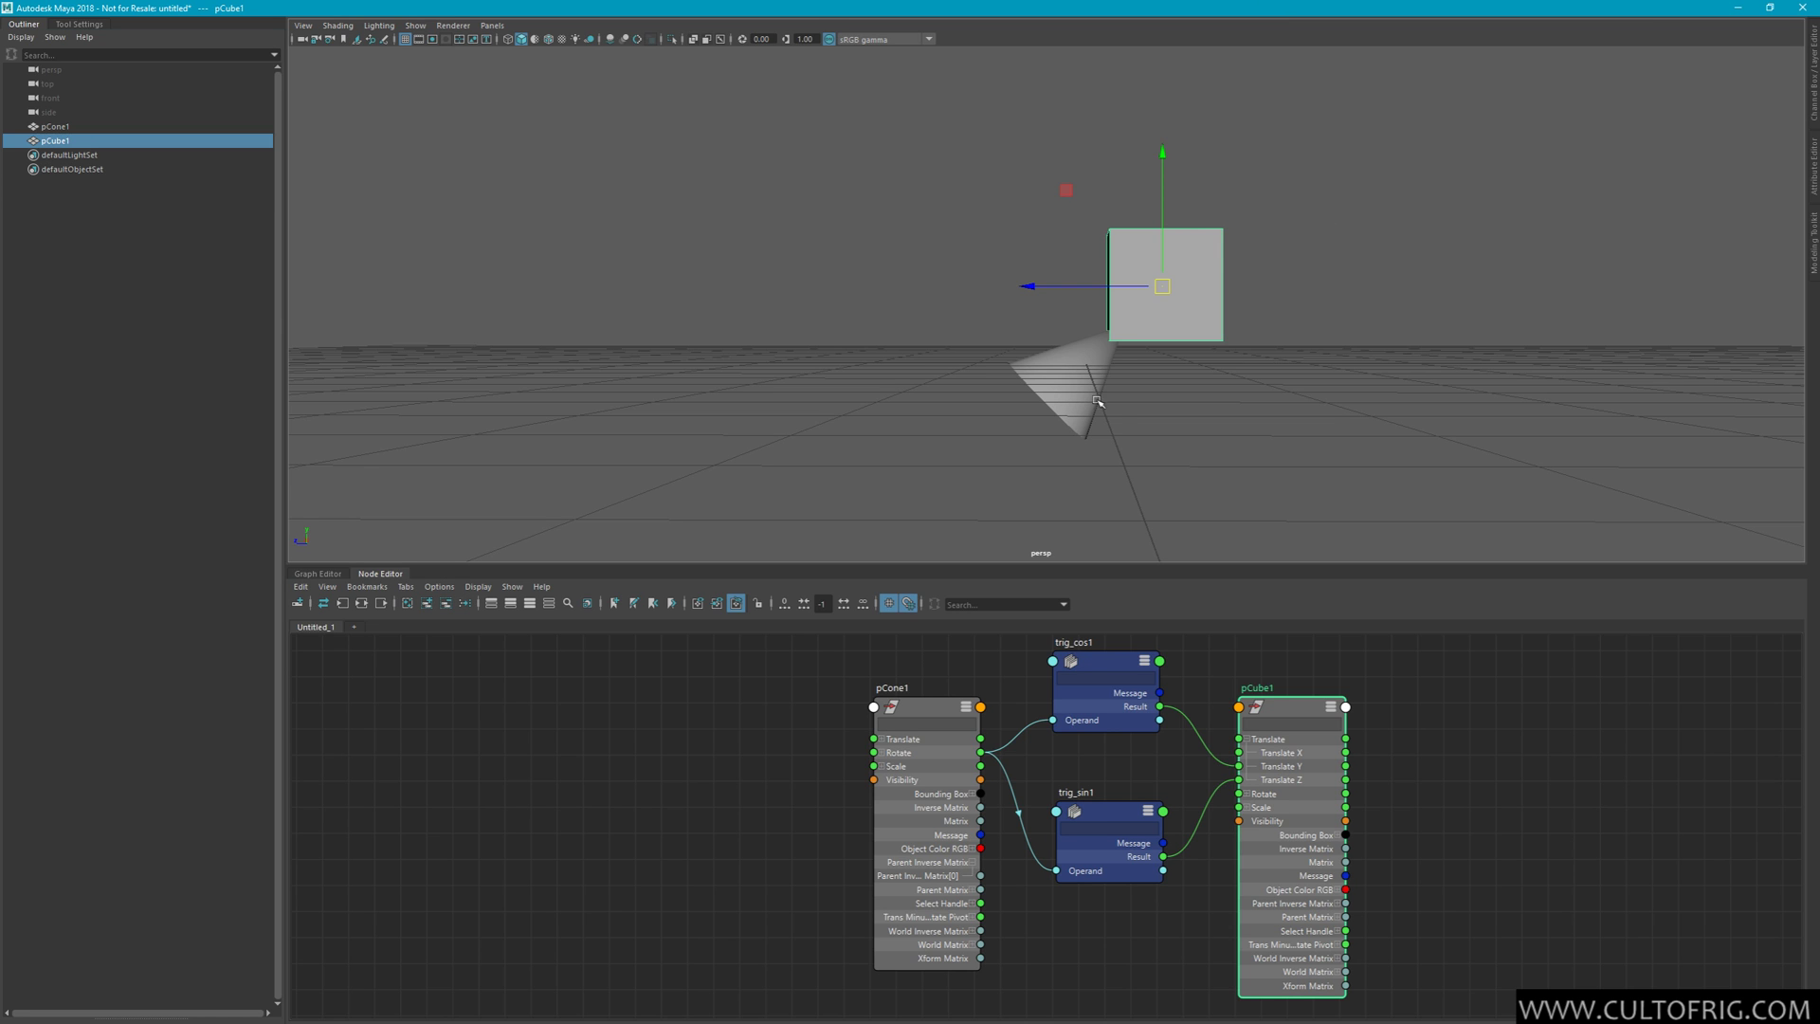
{"action": "key", "text": "q"}
{"action": "left_click", "coordinate": [1104, 677]}
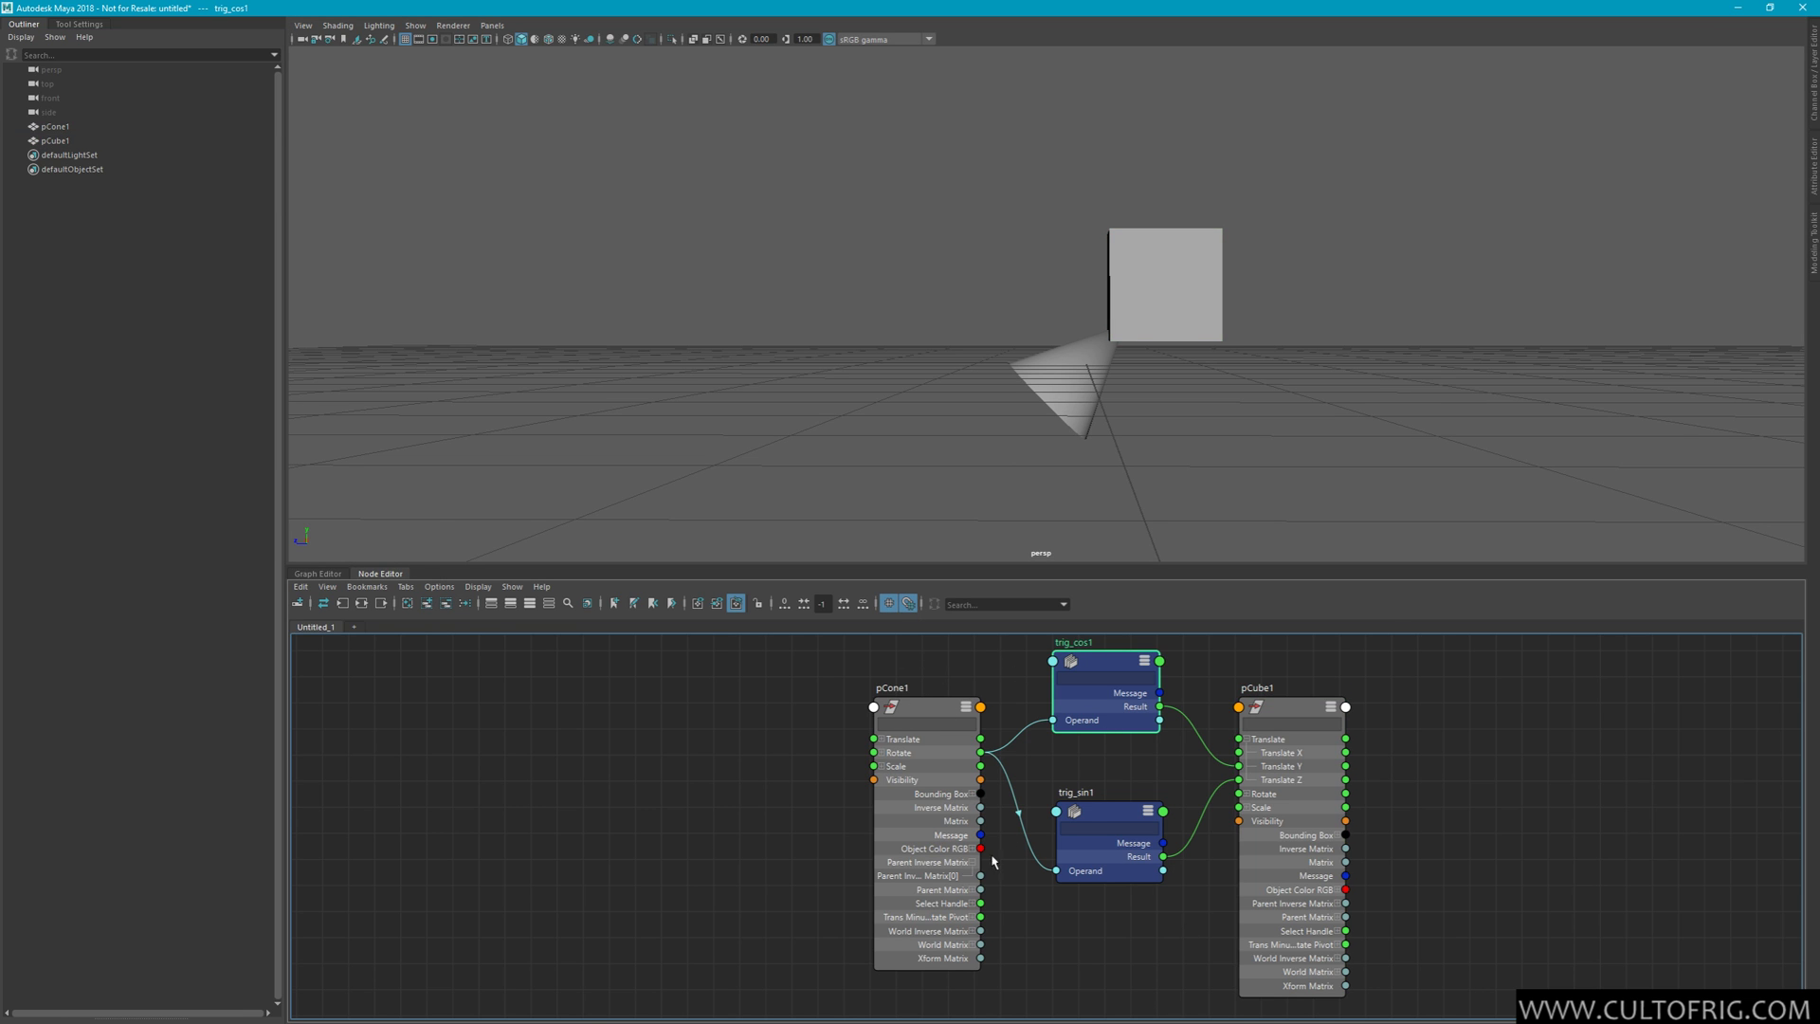
{"action": "left_click", "coordinate": [1095, 823]}
{"action": "left_click", "coordinate": [873, 862]}
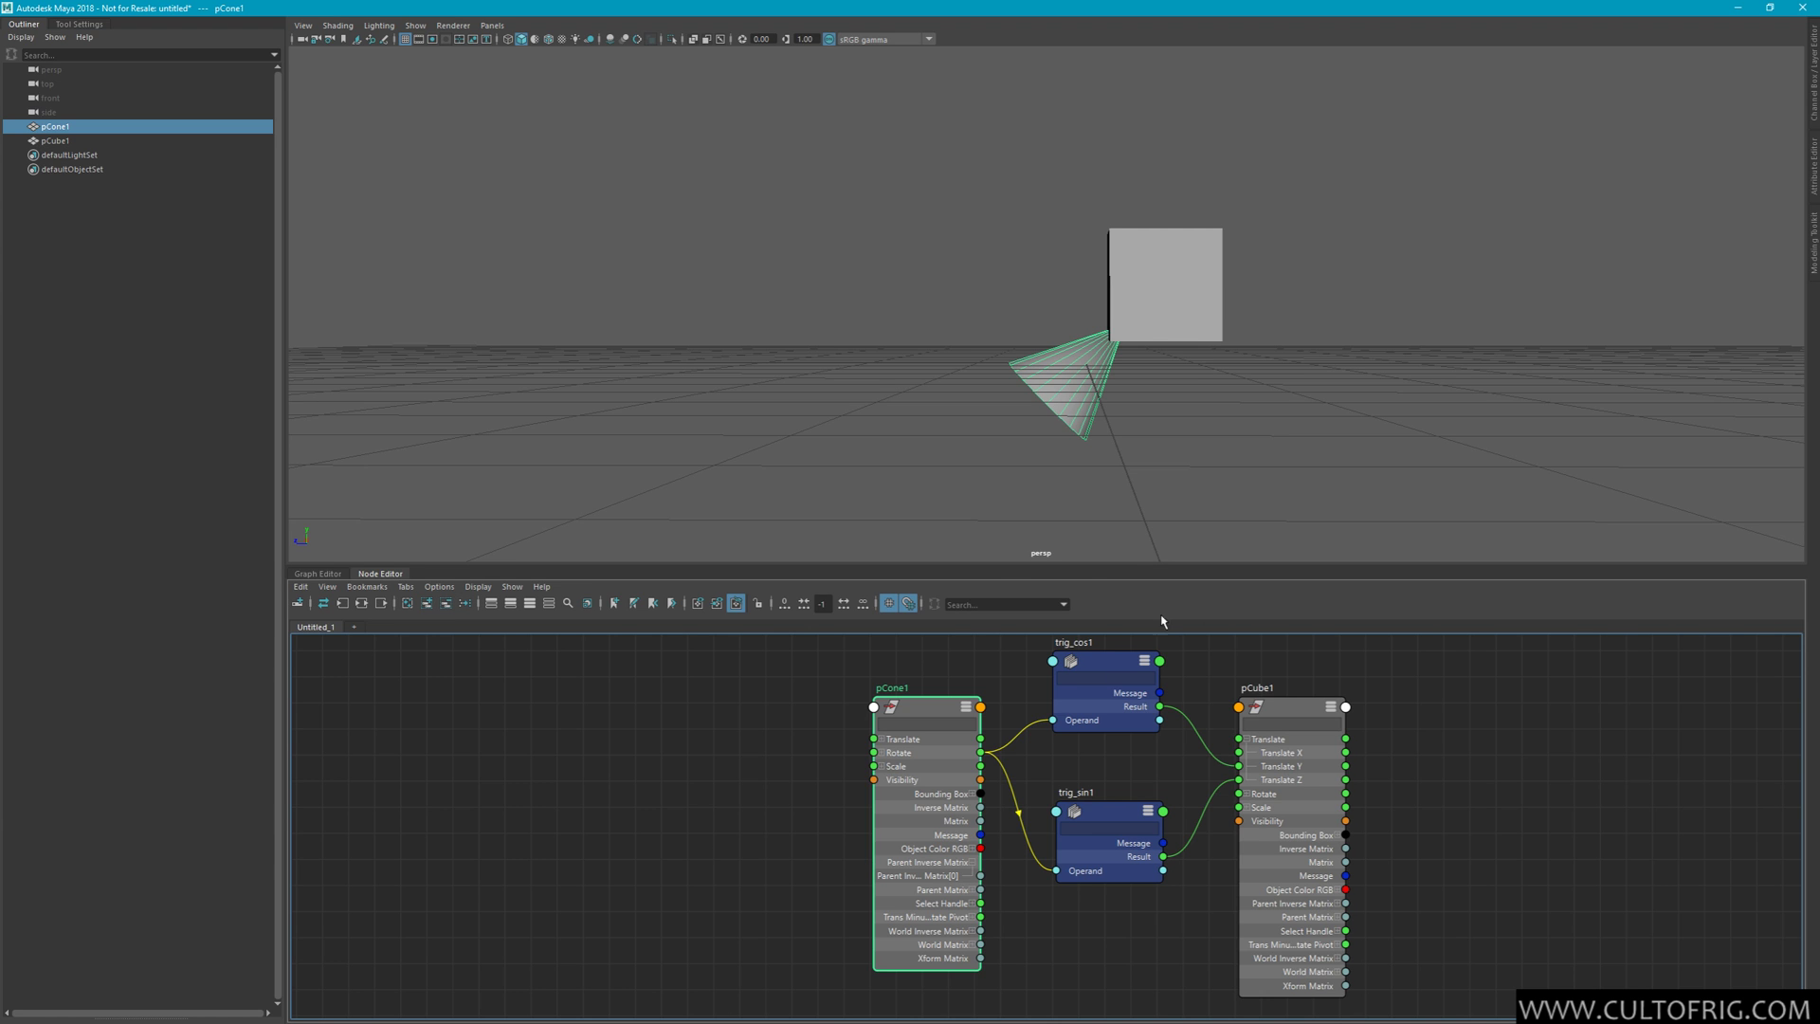
Switch to Mischief and handwrite a third bullet point reading "Manip Containers" below the other two
{"action": "key", "text": "alt+Tab"}
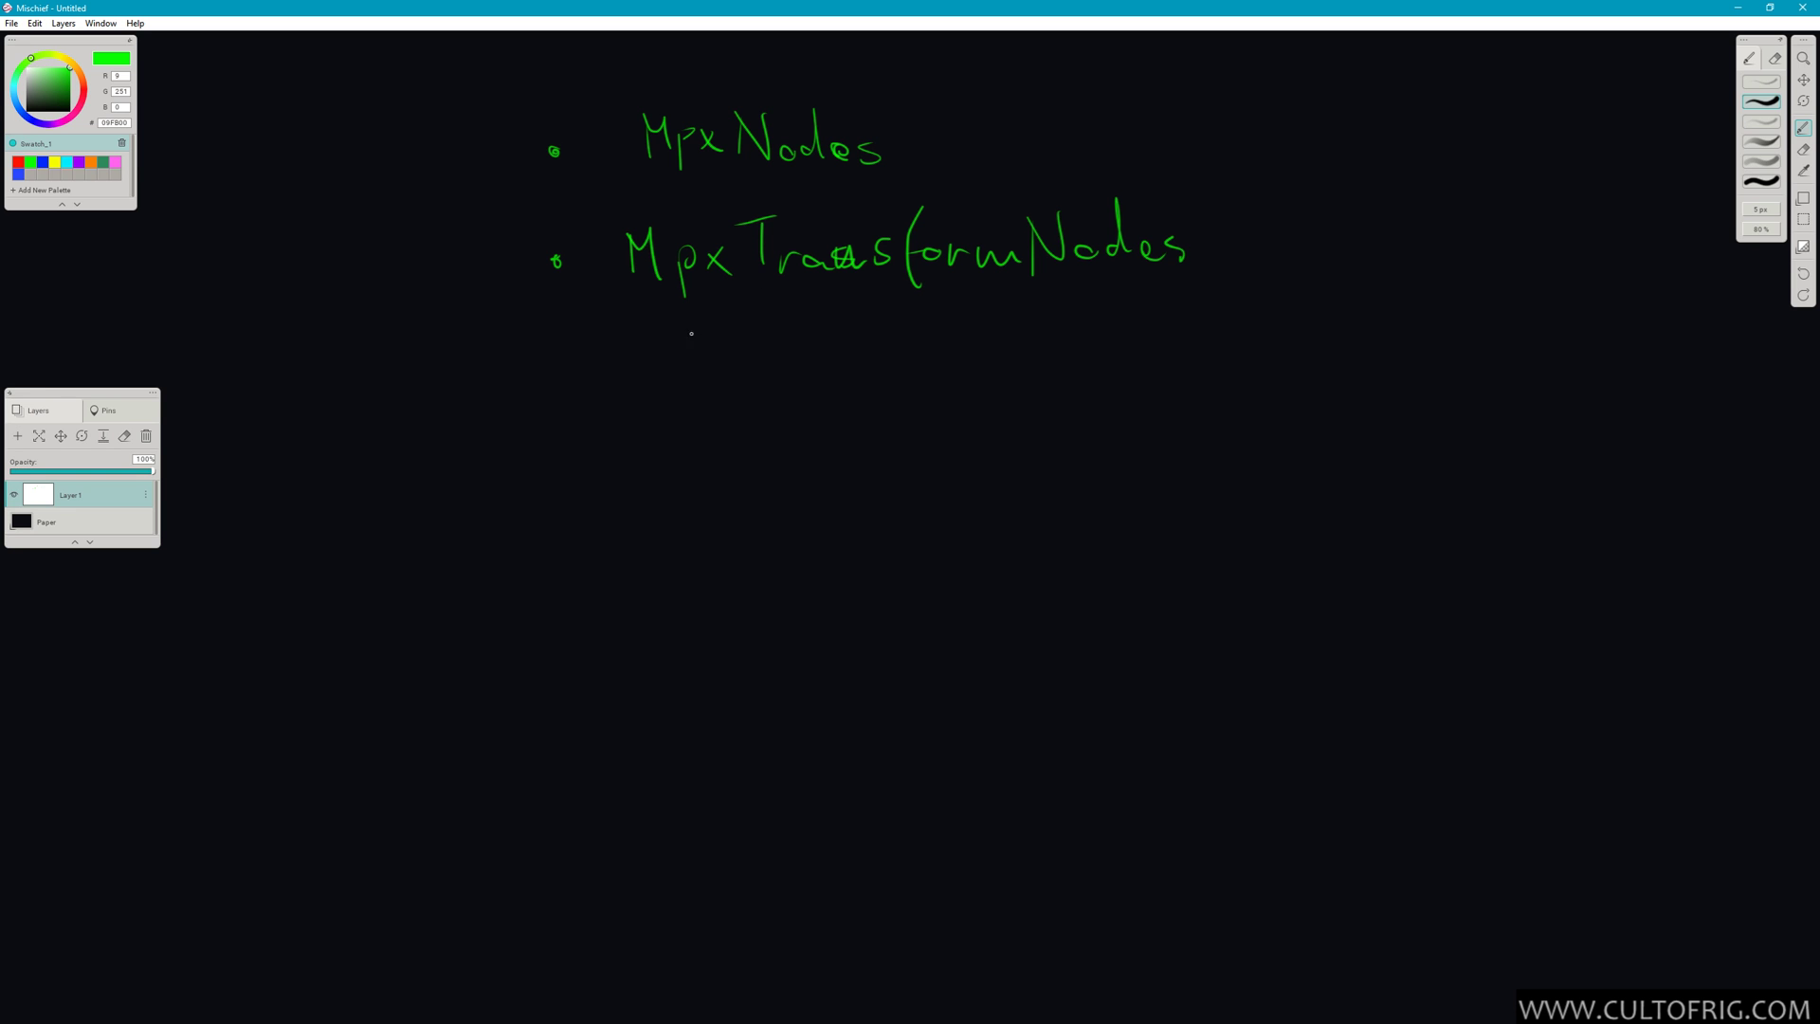
{"action": "left_click_drag", "start_coordinate": [565, 381], "coordinate": [675, 391]}
{"action": "mouse_move", "coordinate": [698, 381]}
{"action": "left_mouse_down"}
{"action": "mouse_move", "coordinate": [684, 377]}
{"action": "mouse_move", "coordinate": [758, 375]}
{"action": "mouse_move", "coordinate": [771, 419]}
{"action": "mouse_move", "coordinate": [770, 384]}
{"action": "left_mouse_up"}
{"action": "left_click_drag", "start_coordinate": [860, 346], "coordinate": [859, 396]}
{"action": "left_click_drag", "start_coordinate": [864, 379], "coordinate": [915, 391]}
{"action": "mouse_move", "coordinate": [953, 378]}
{"action": "left_mouse_down"}
{"action": "mouse_move", "coordinate": [1052, 389]}
{"action": "mouse_move", "coordinate": [1076, 371]}
{"action": "left_mouse_up"}
{"action": "left_click_drag", "start_coordinate": [1100, 370], "coordinate": [1088, 396]}
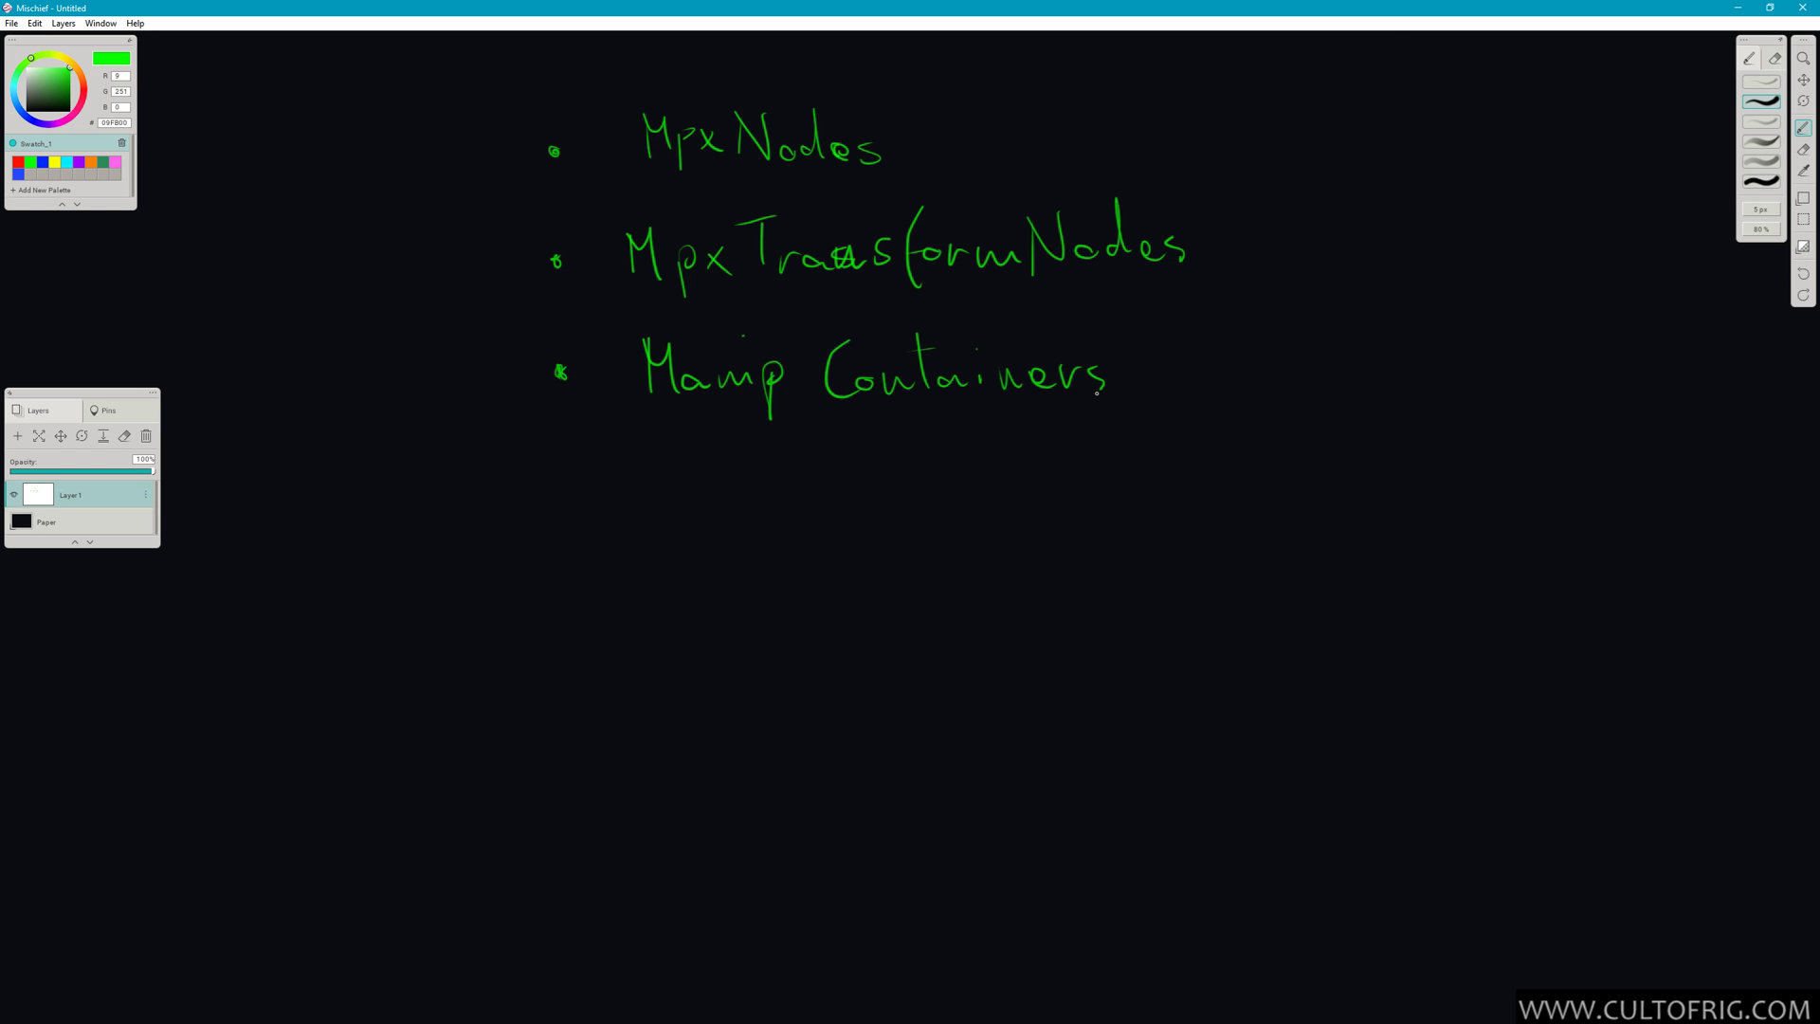
Look through the OpenMayaAnim classes in the Maya Developer Help and return to the Mischief notes
{"action": "key", "text": "alt+Tab"}
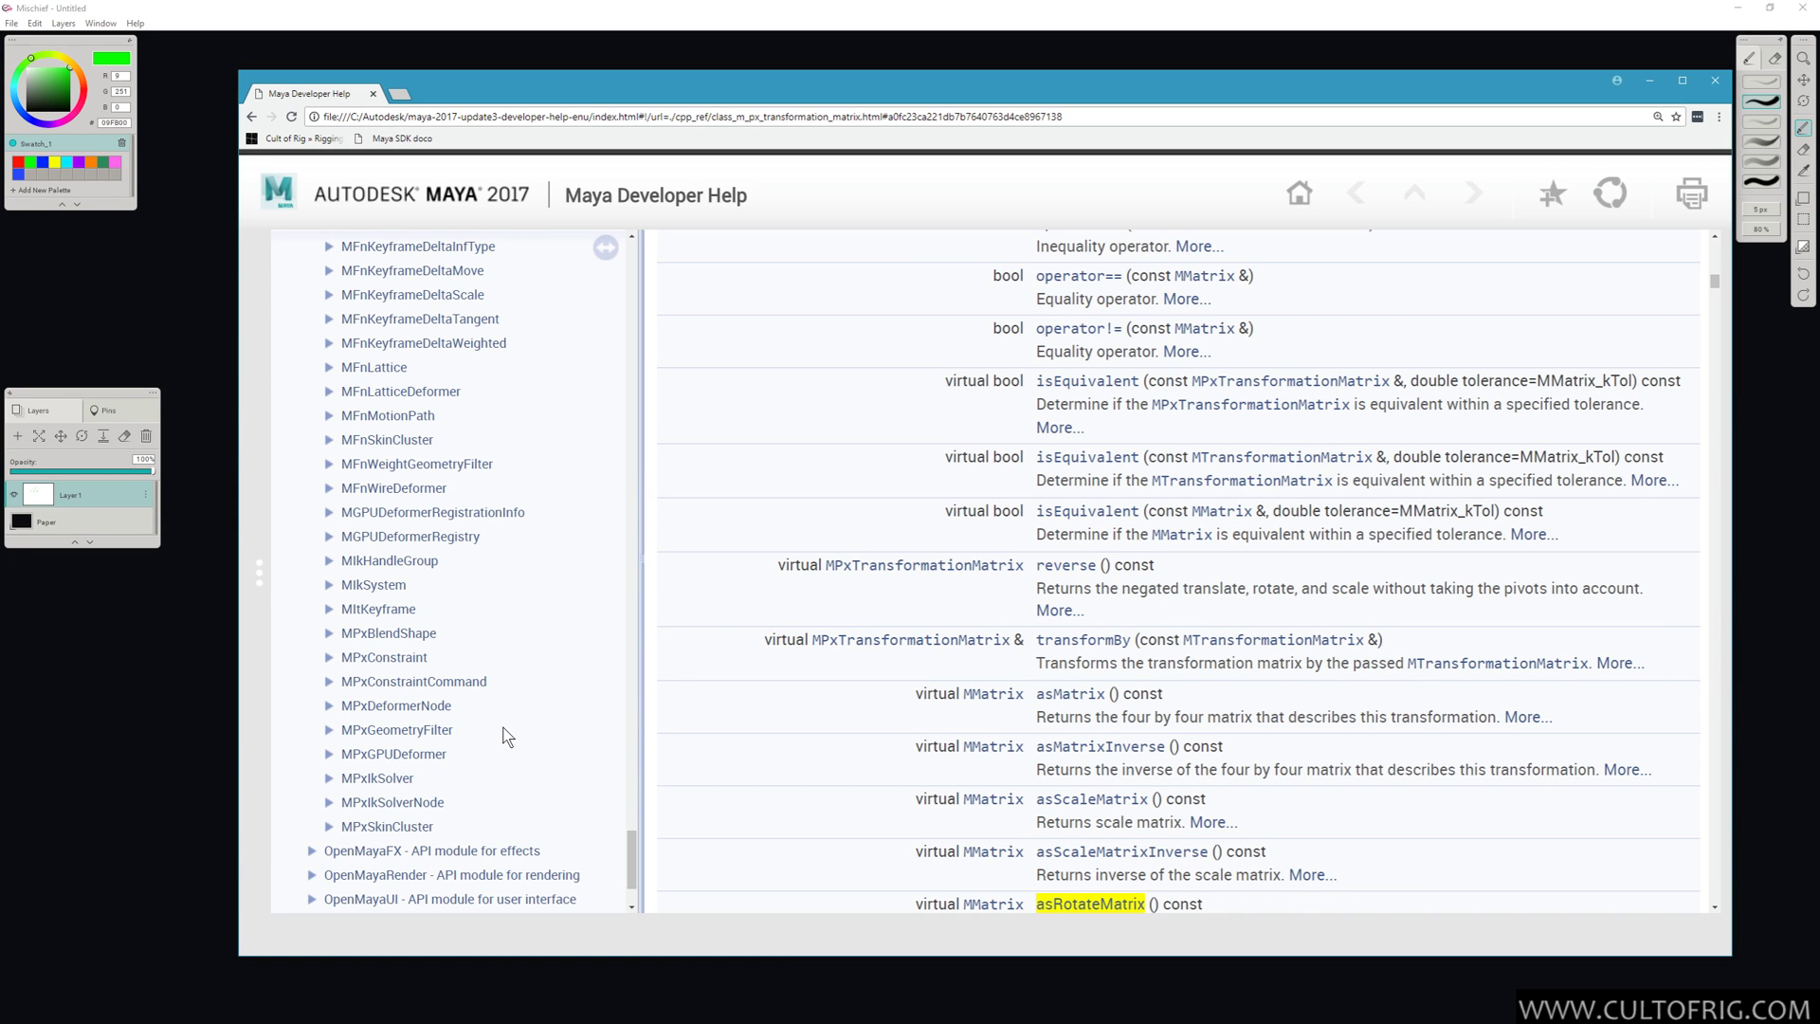
{"action": "scroll", "coordinate": [521, 722], "scroll_direction": "up", "scroll_amount": 5}
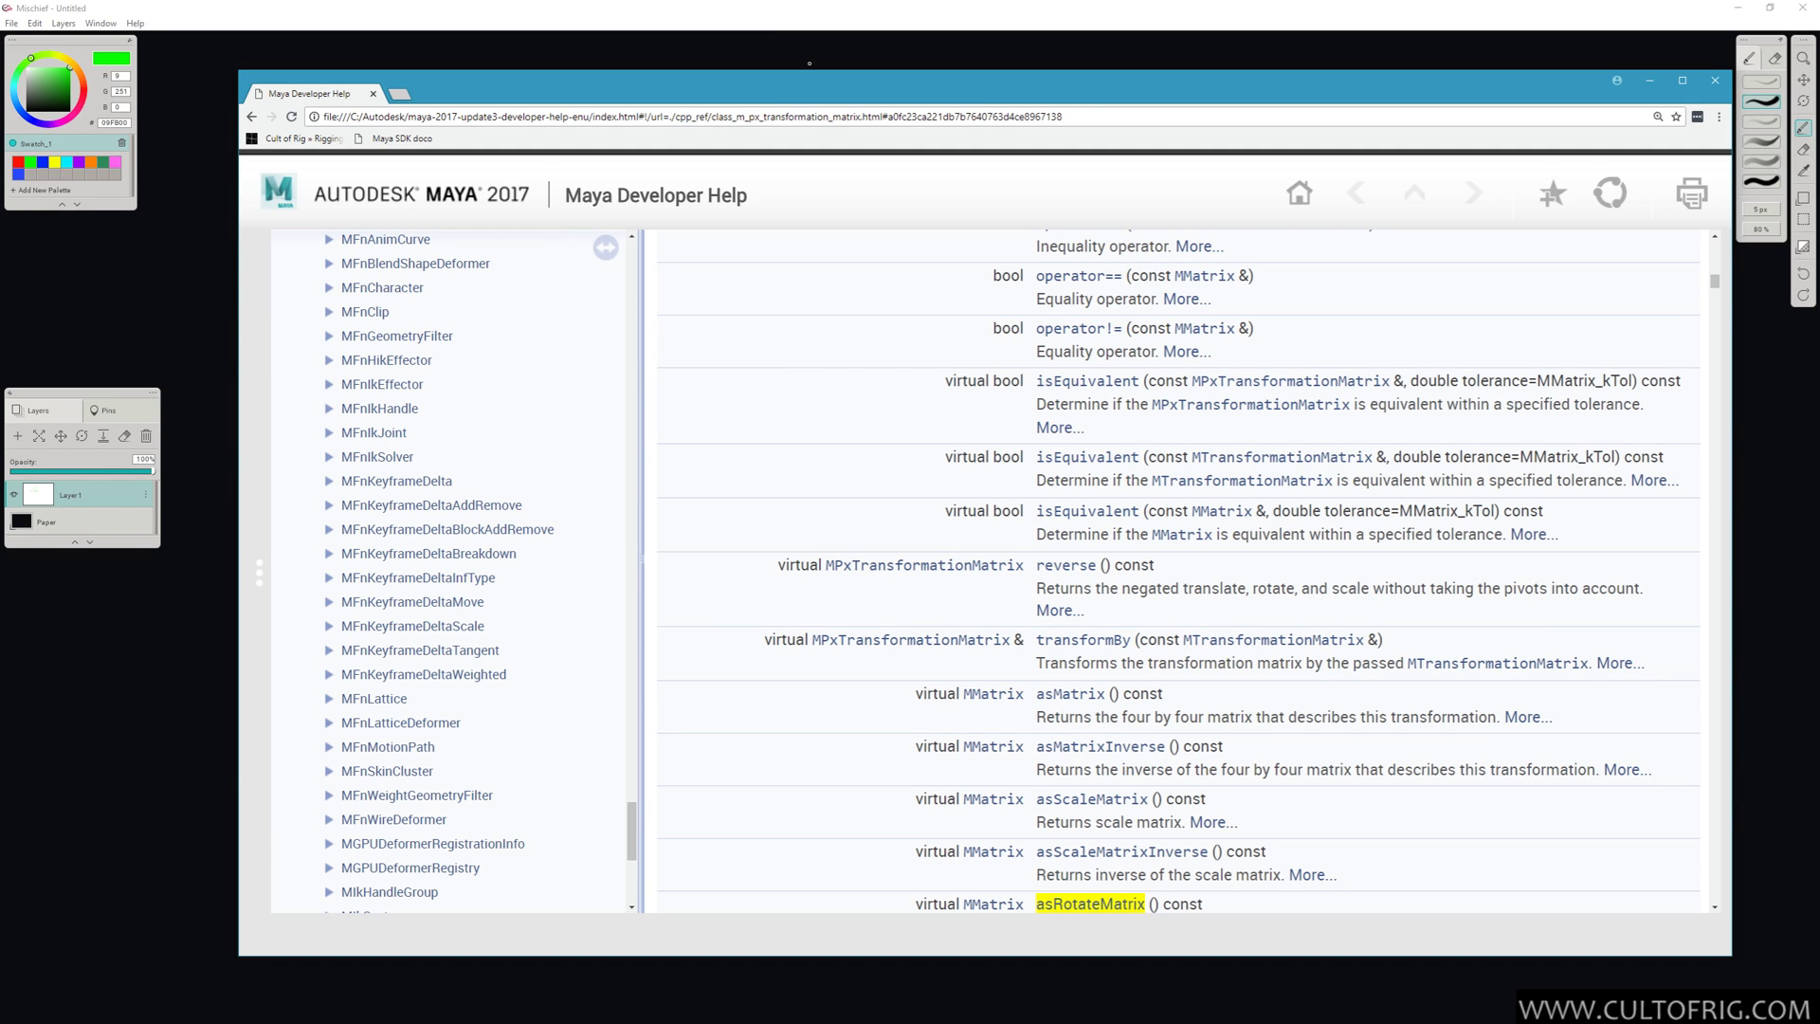
{"action": "left_click", "coordinate": [766, 8]}
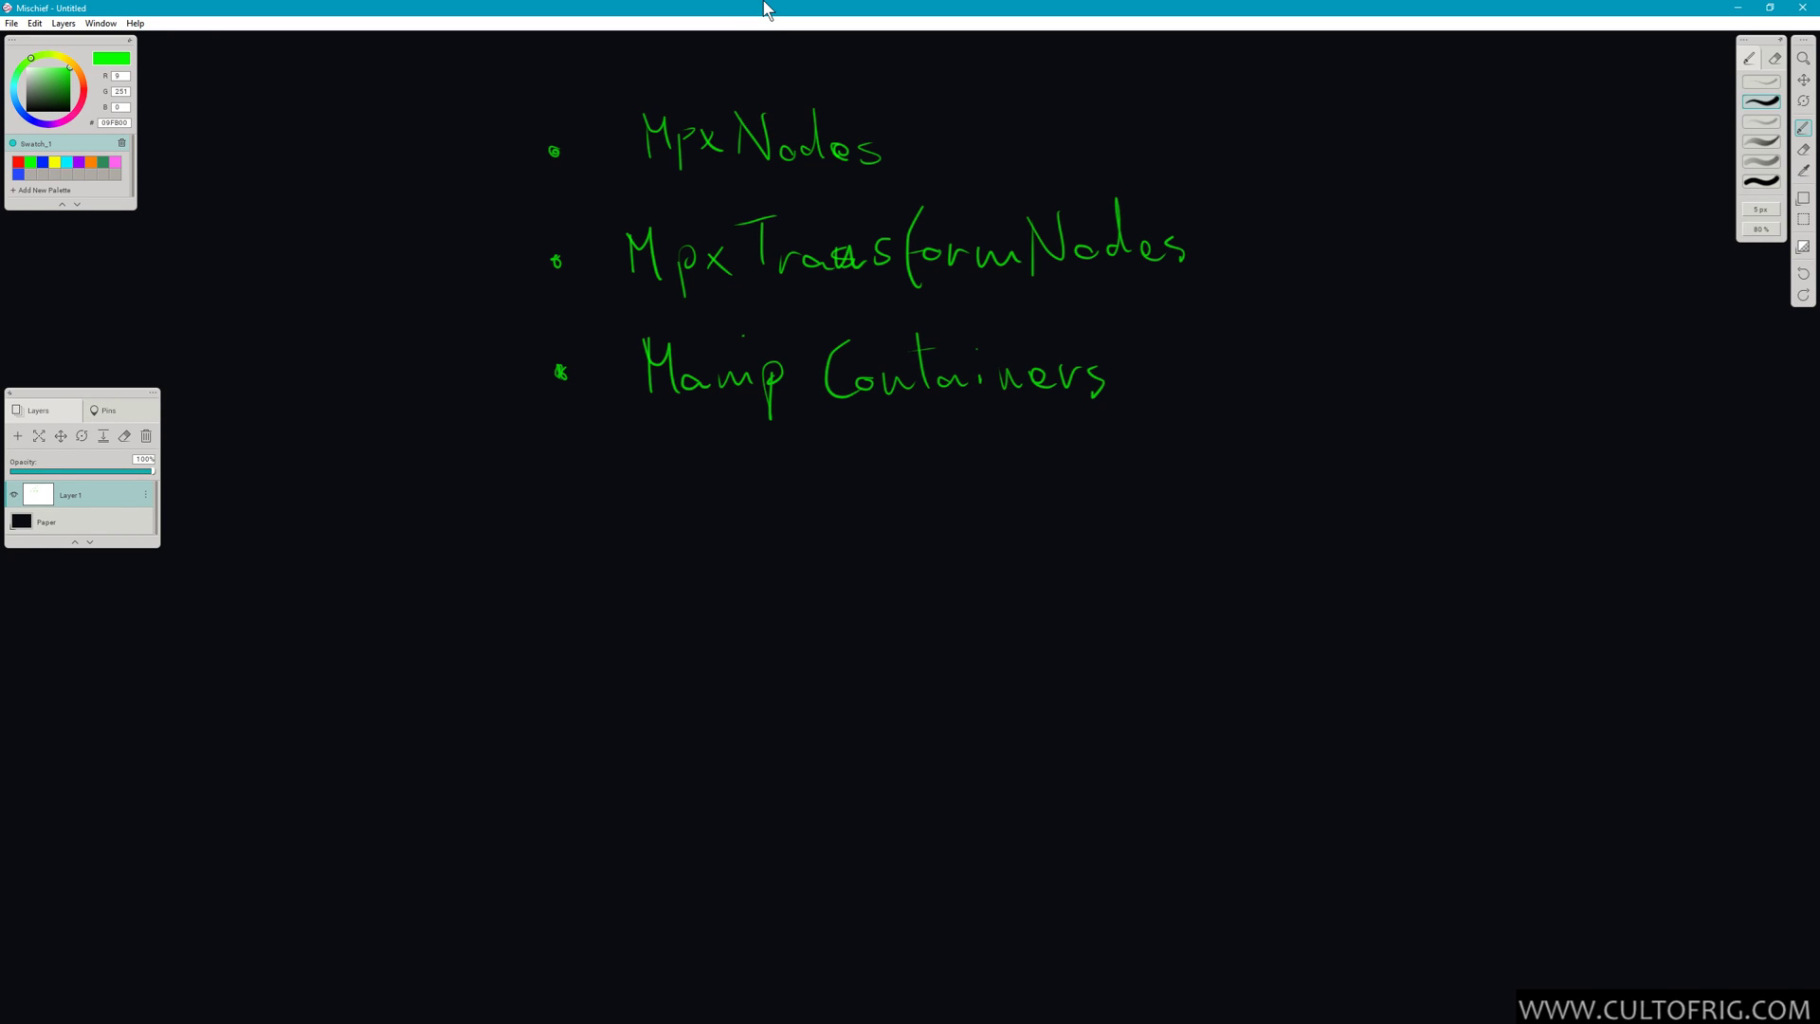